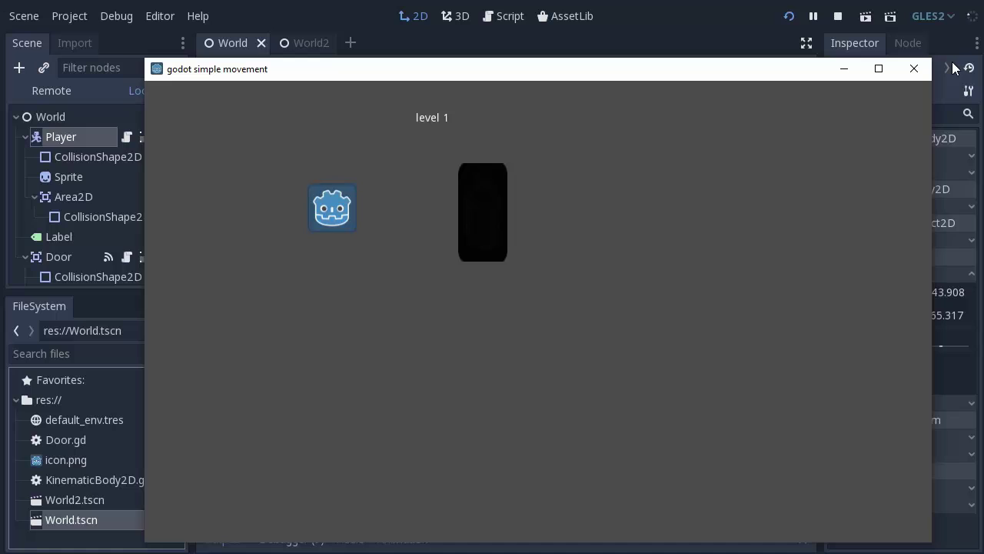
# - Walk the player right to the level 1 door, check the collide message, and press Enter for level 2
pyautogui.press('Right')
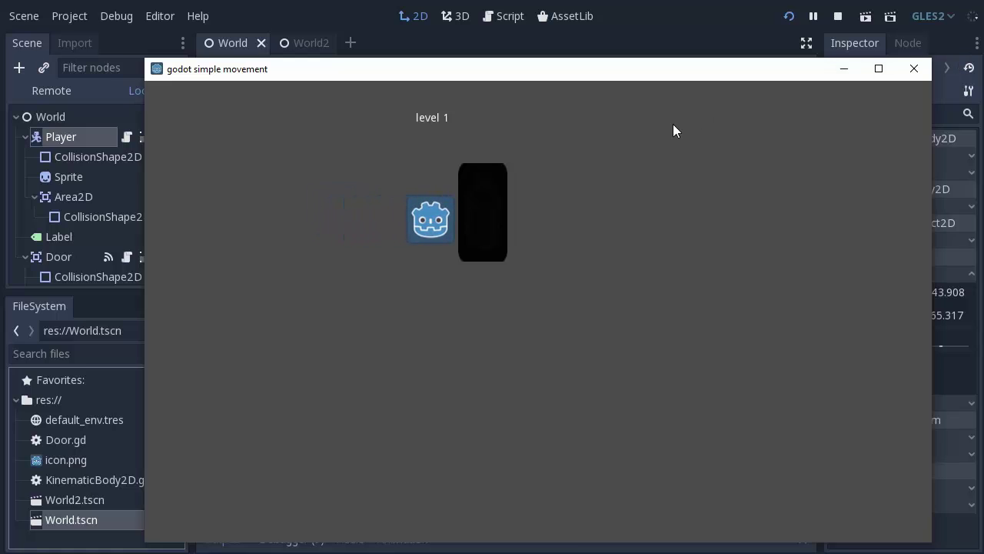
pyautogui.press('Right')
pyautogui.moveTo(698, 77); pyautogui.dragTo(948, 63)
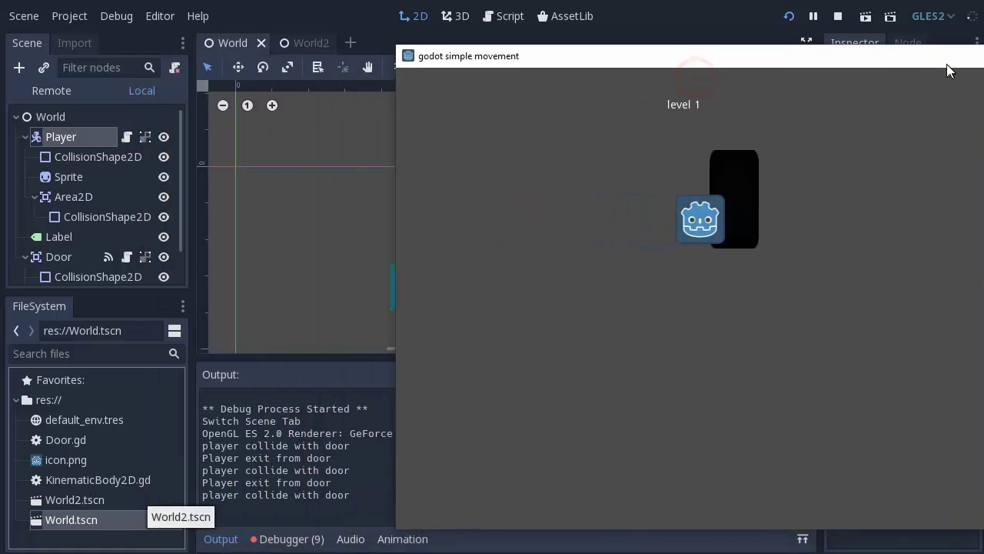
pyautogui.moveTo(203, 495); pyautogui.dragTo(345, 495)
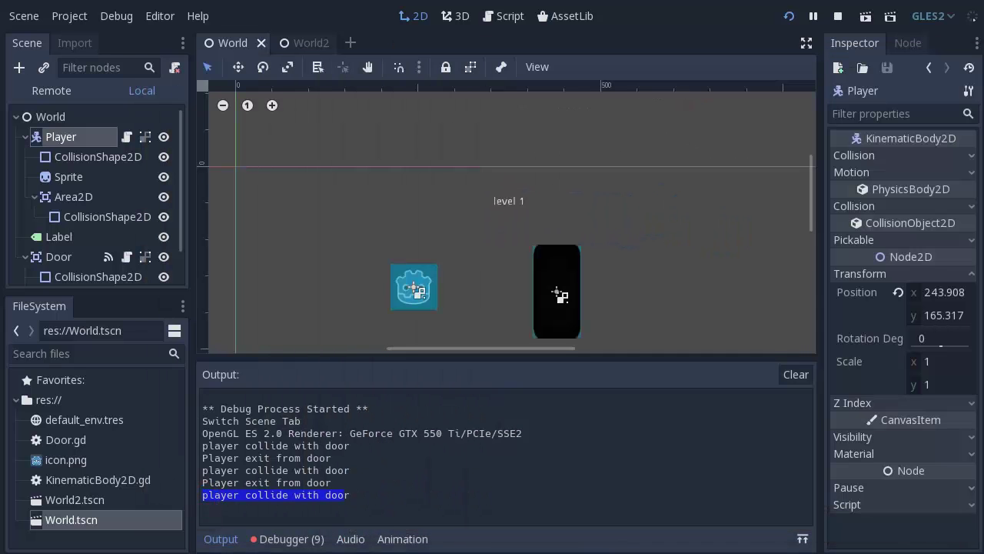
pyautogui.hotkey('alt', 'Tab')
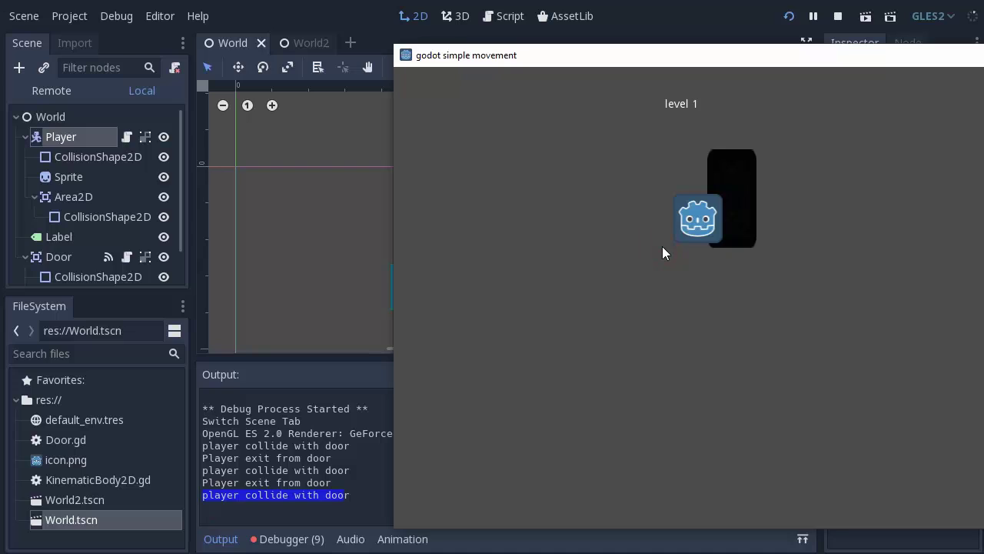
pyautogui.press('Return')
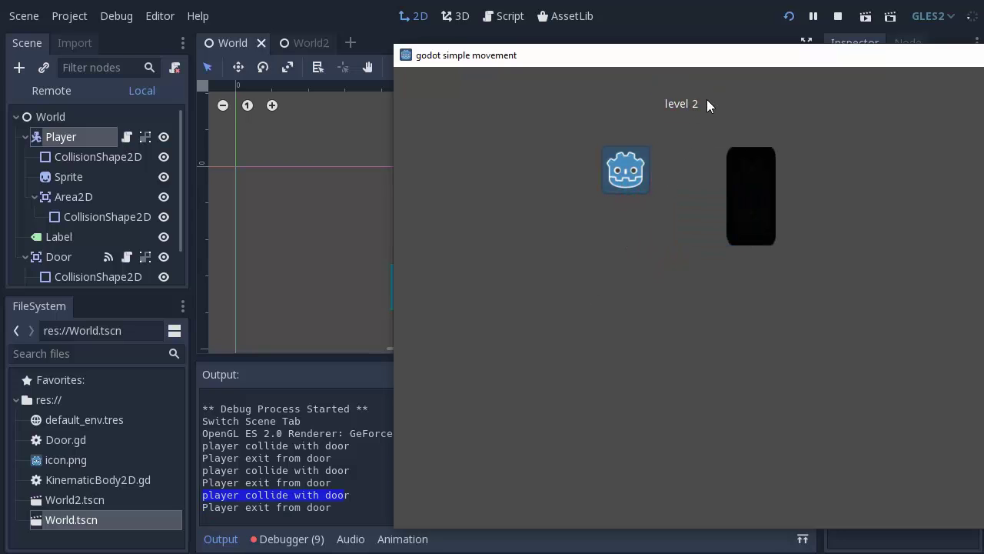
# - In level 2, walk to the door and away, confirm the exit message in the log, then close the game
pyautogui.press('Right')
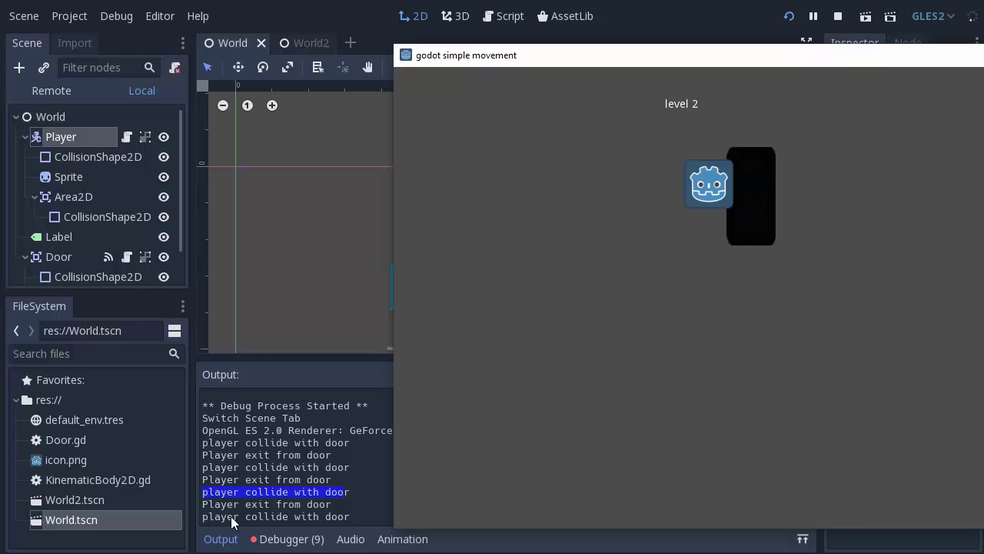
pyautogui.moveTo(203, 515); pyautogui.dragTo(317, 516)
pyautogui.hotkey('alt', 'Tab')
pyautogui.press('Down')
pyautogui.press('Left')
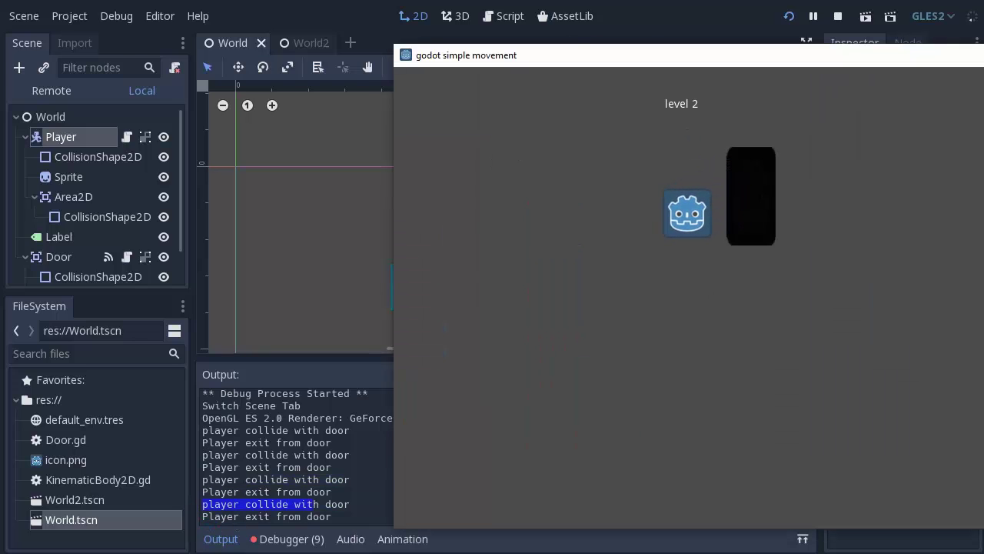
pyautogui.moveTo(210, 523); pyautogui.dragTo(325, 523)
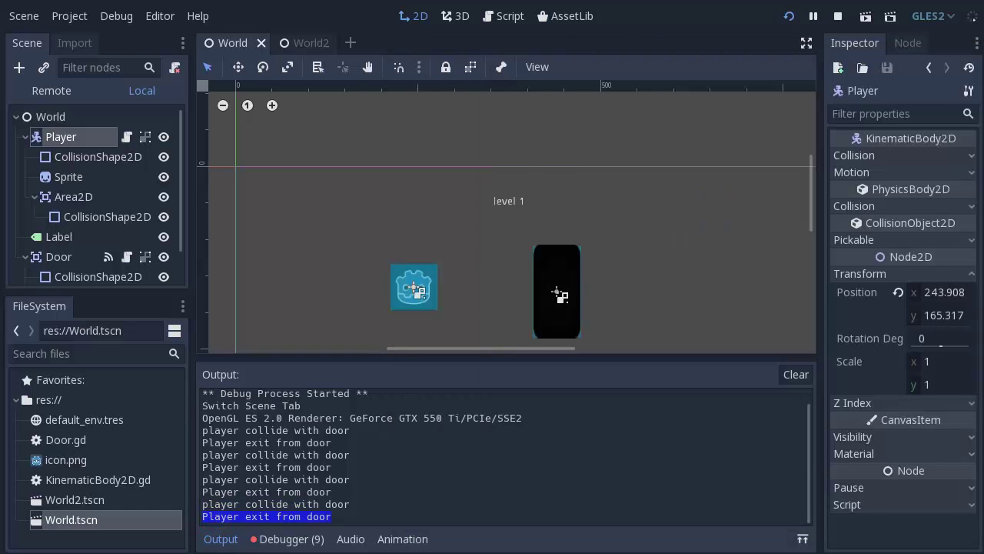
pyautogui.hotkey('alt', 'Tab')
pyautogui.hotkey('alt', 'F4')
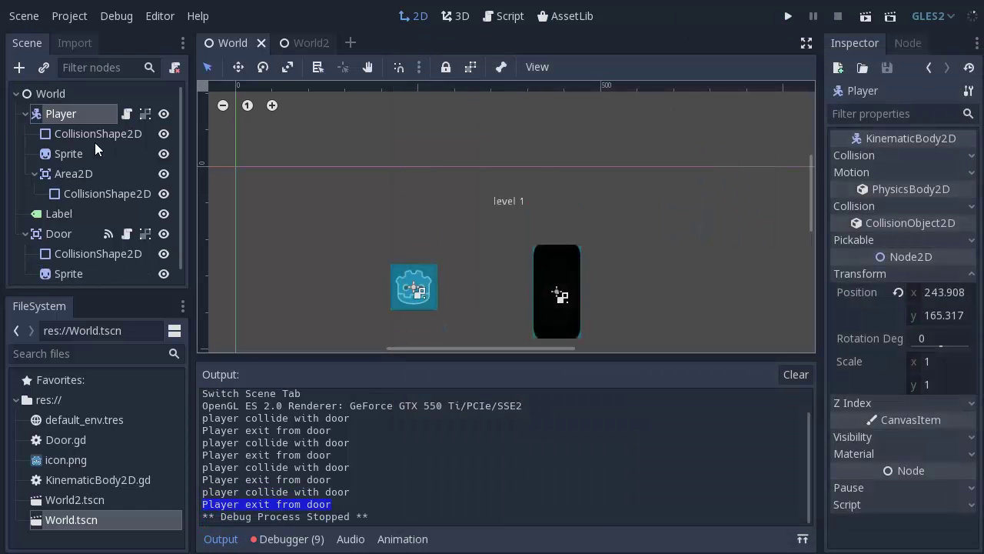
# - Open the Player's KinematicBody2D.gd and review its ui_left, ui_up and ui_down movement checks
pyautogui.click(83, 133)
pyautogui.click(84, 114)
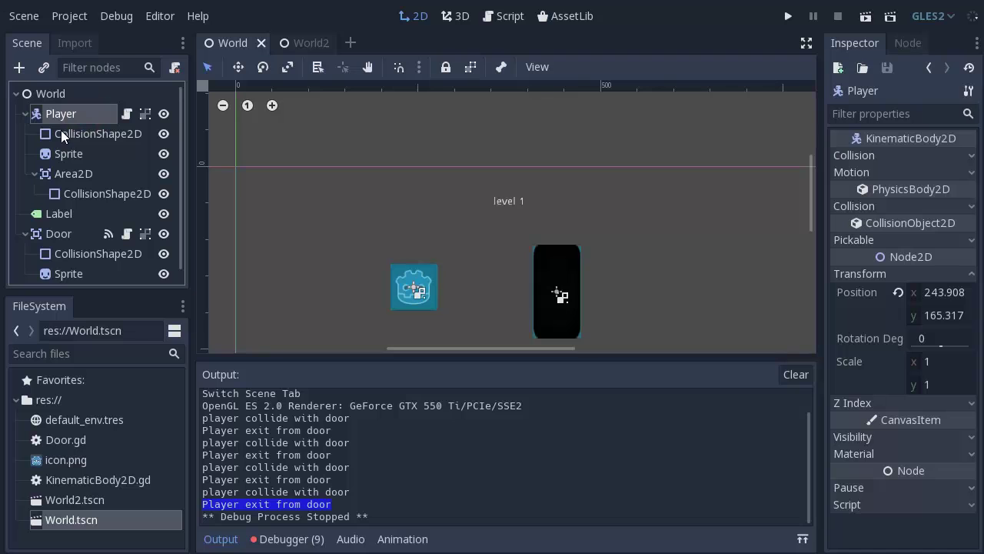
pyautogui.click(127, 114)
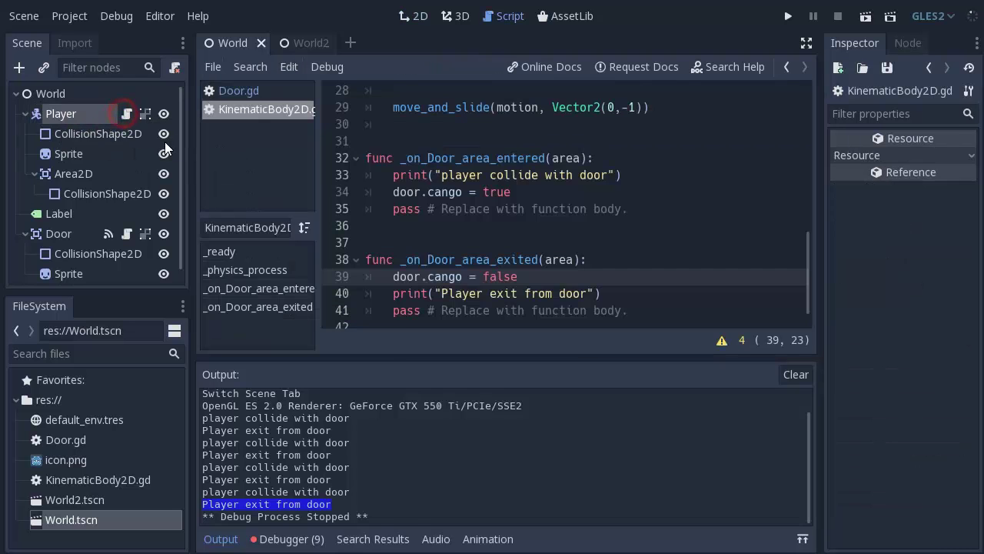
pyautogui.scroll(7, 429, 194)
pyautogui.scroll(-1, 429, 194)
pyautogui.moveTo(367, 192)
pyautogui.mouseDown()
pyautogui.moveTo(613, 292)
pyautogui.moveTo(674, 177)
pyautogui.mouseUp()
pyautogui.scroll(2, 673, 177)
pyautogui.click(615, 160)
pyautogui.click(607, 144)
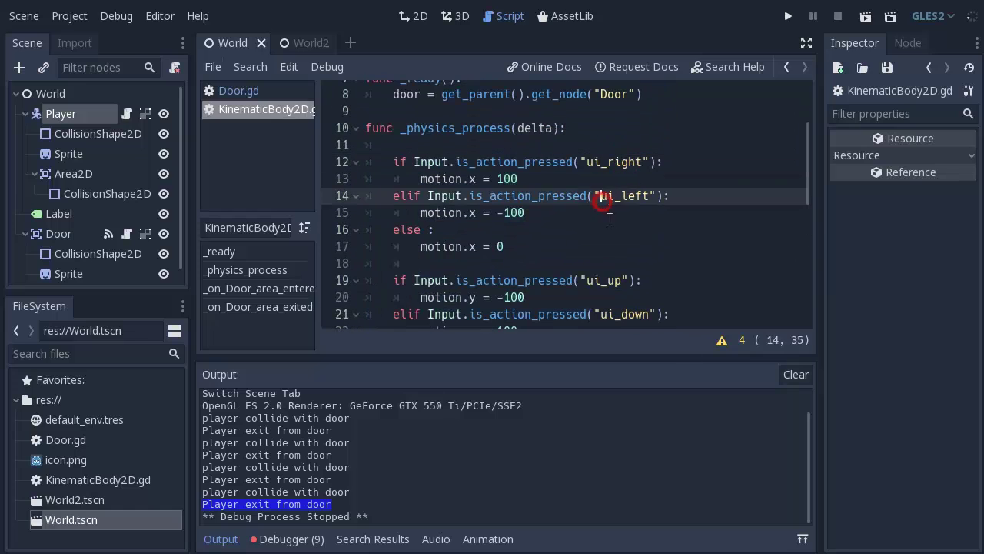
pyautogui.click(607, 229)
pyautogui.click(613, 262)
pyautogui.click(650, 263)
pyautogui.scroll(-2, 642, 249)
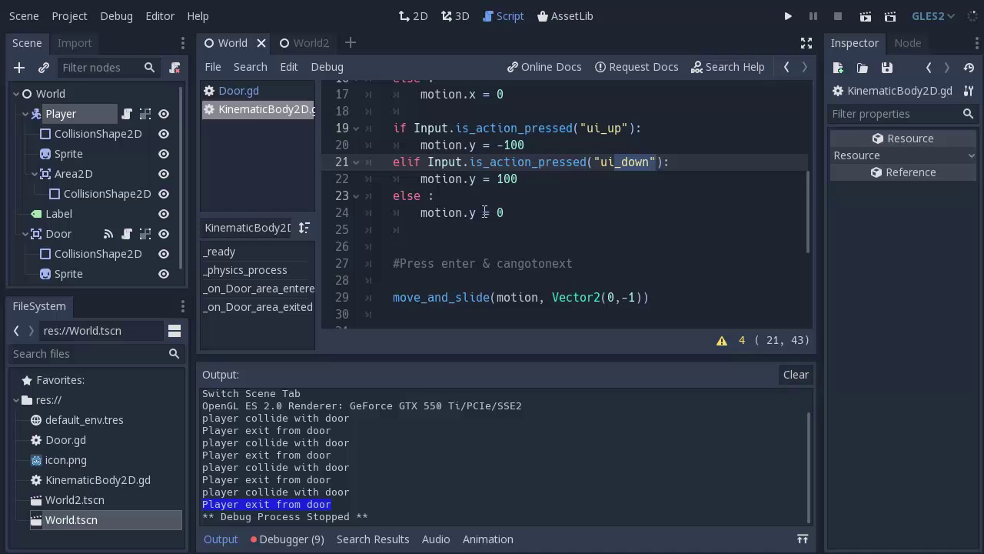
pyautogui.scroll(-2, 588, 221)
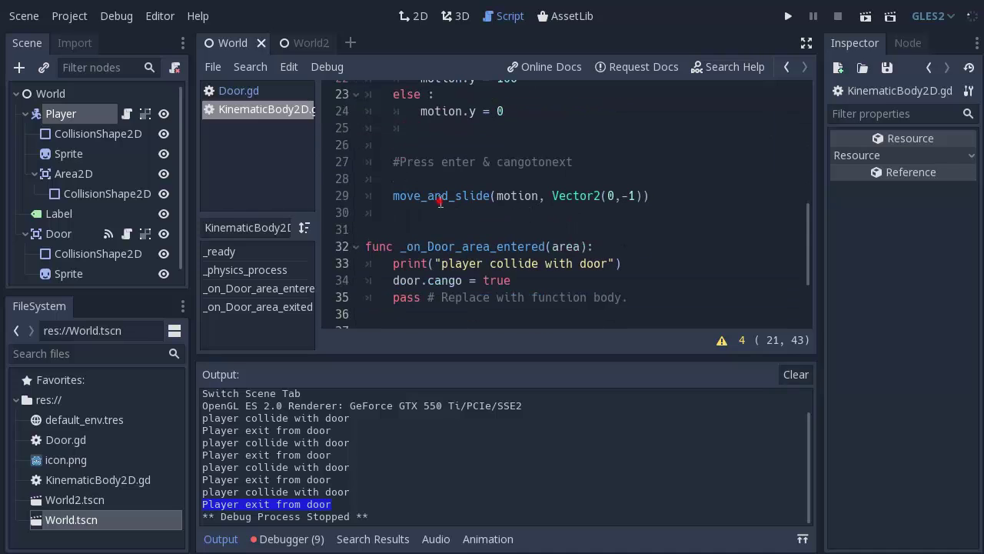
# - Delete the '#Press enter & cangotonext' comment on line 27
pyautogui.click(637, 212)
pyautogui.moveTo(396, 145); pyautogui.dragTo(593, 158)
pyautogui.press('BackSpace')
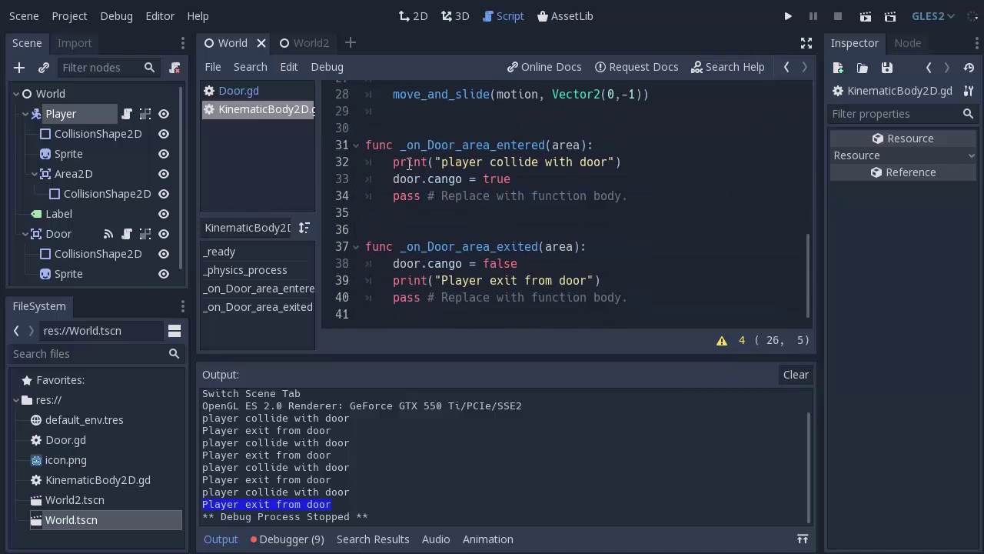
# - Review the door-entered handler with its collide print and door.cango = true
pyautogui.moveTo(367, 141); pyautogui.dragTo(590, 140)
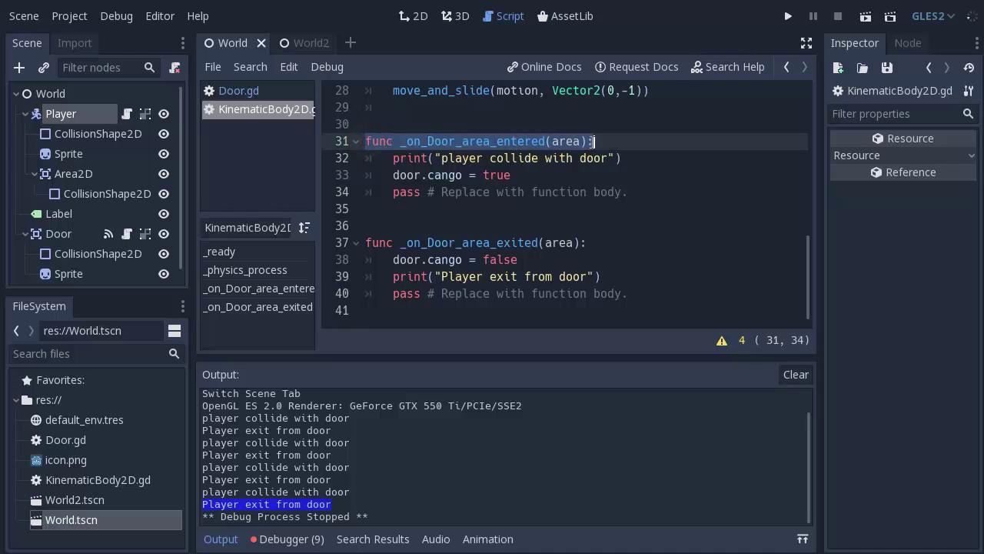
pyautogui.click(585, 141)
pyautogui.moveTo(408, 142); pyautogui.dragTo(689, 141)
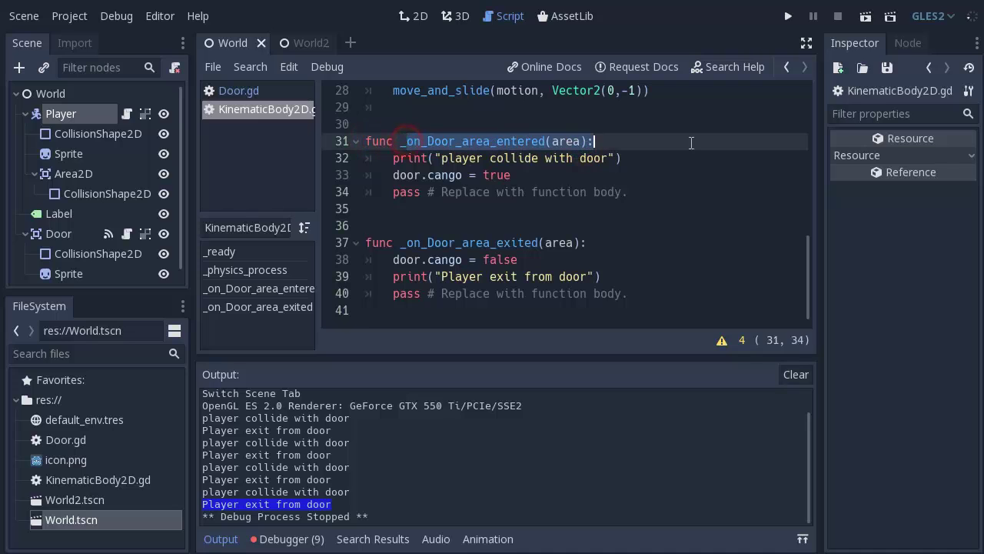
pyautogui.moveTo(392, 157); pyautogui.dragTo(554, 158)
pyautogui.moveTo(399, 141); pyautogui.dragTo(596, 141)
pyautogui.moveTo(393, 174); pyautogui.dragTo(576, 178)
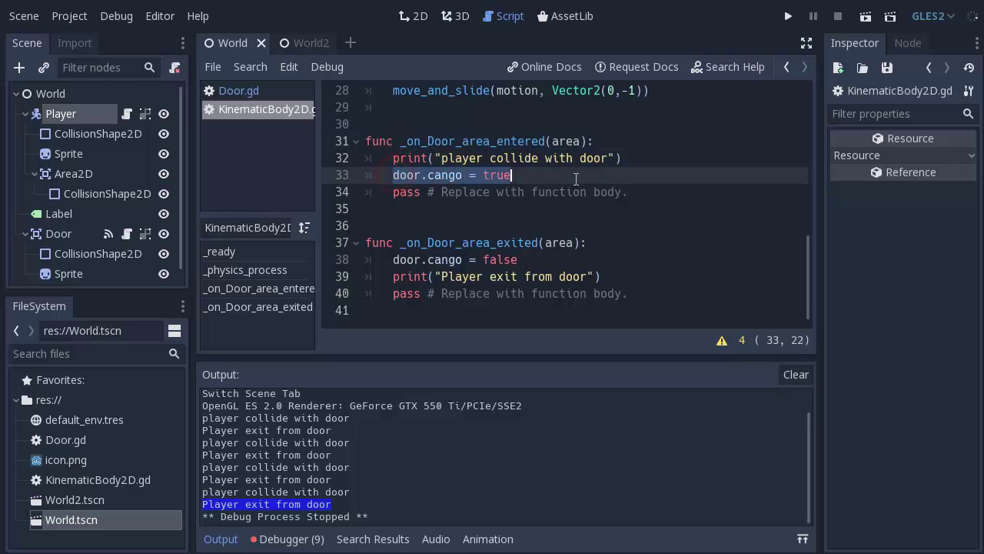
# - Review the door-exited handler that prints and sets door.cango to false
pyautogui.doubleClick(438, 243)
pyautogui.click(421, 259)
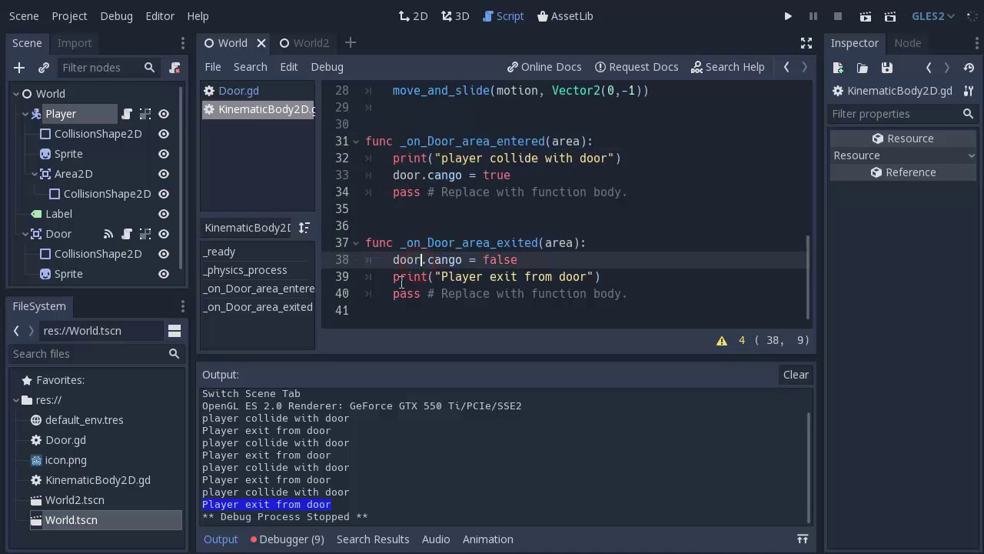
pyautogui.doubleClick(396, 276)
pyautogui.click(434, 276)
pyautogui.click(406, 259)
pyautogui.click(520, 260)
pyautogui.click(427, 259)
pyautogui.doubleClick(430, 260)
pyautogui.click(127, 233)
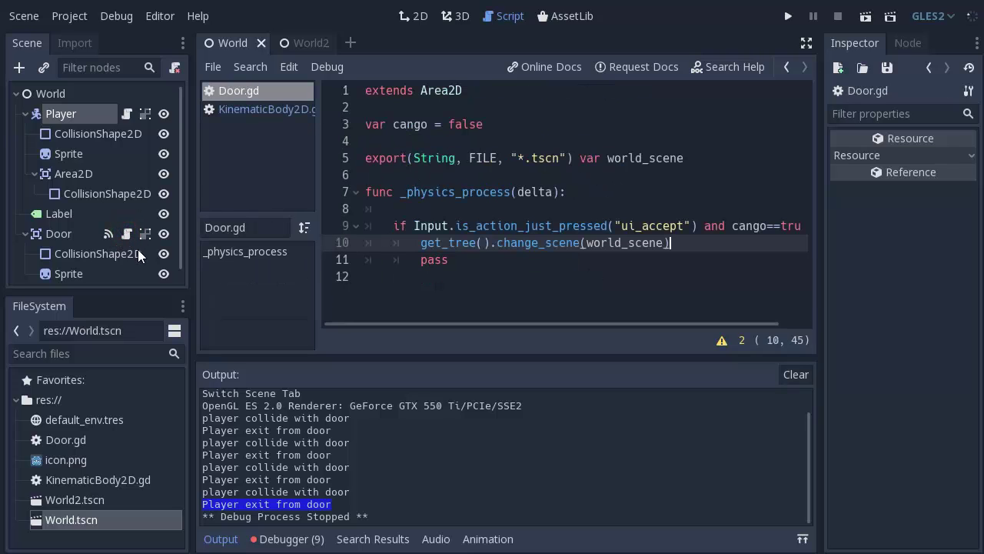
# - Review Door.gd's cango variable and its exported world_scene declaration
pyautogui.tripleClick(364, 125)
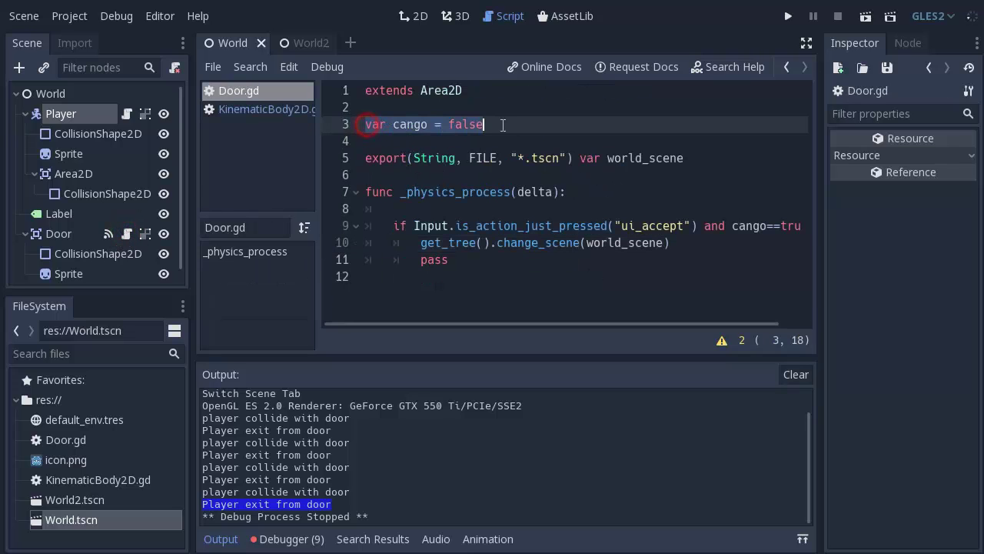
pyautogui.click(366, 140)
pyautogui.moveTo(365, 157); pyautogui.dragTo(689, 158)
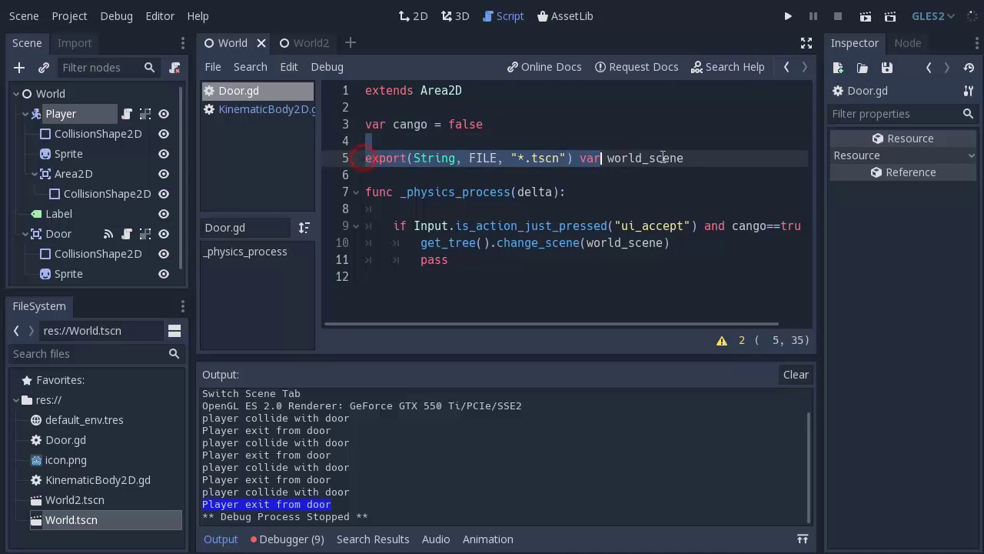
pyautogui.click(697, 158)
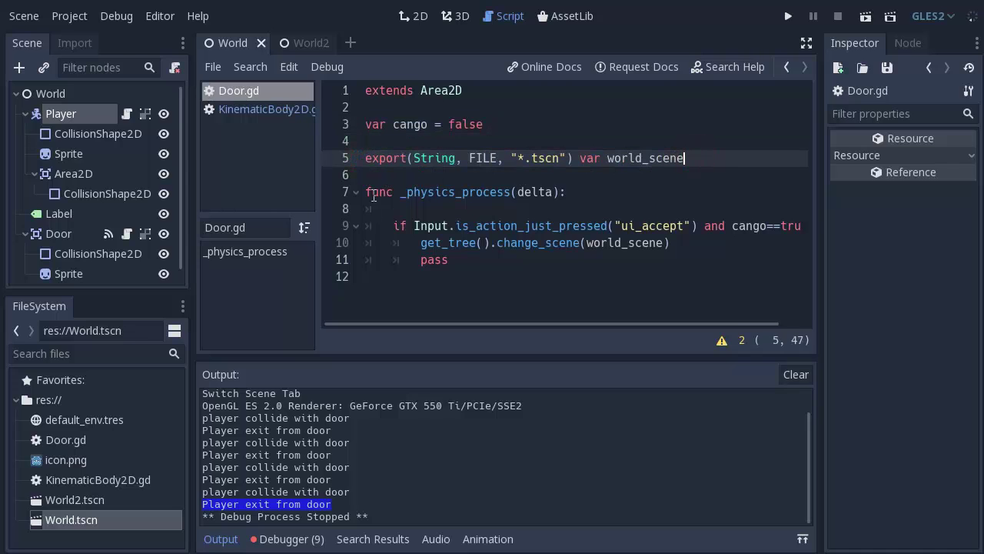
pyautogui.moveTo(393, 226); pyautogui.dragTo(696, 225)
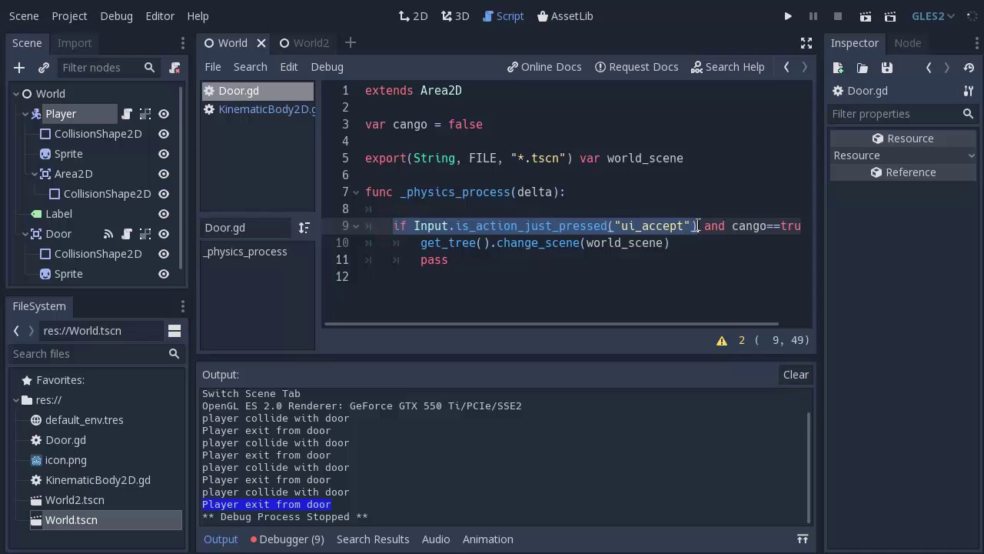
pyautogui.moveTo(661, 325); pyautogui.dragTo(685, 324)
# - Read the ui_accept check, the change_scene call to world_scene, and the scene-file export hint
pyautogui.moveTo(676, 225); pyautogui.dragTo(392, 226)
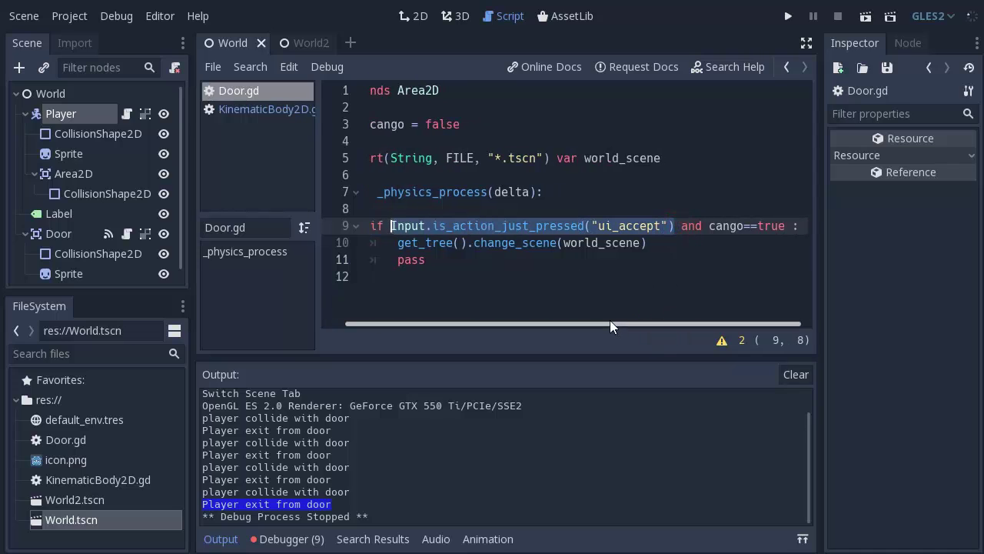
pyautogui.click(709, 315)
pyautogui.moveTo(714, 324); pyautogui.dragTo(736, 324)
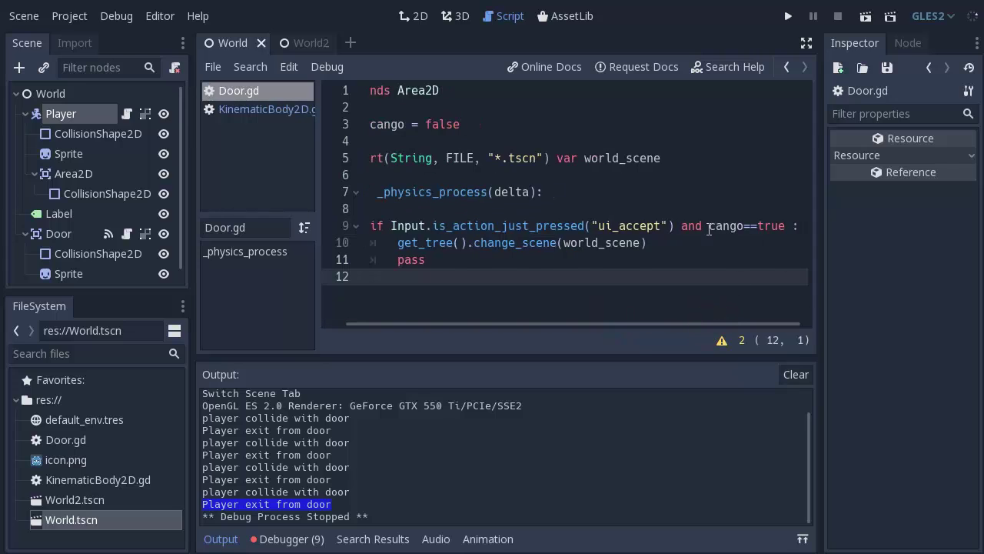
pyautogui.moveTo(708, 226); pyautogui.dragTo(785, 225)
pyautogui.click(477, 259)
pyautogui.moveTo(396, 242); pyautogui.dragTo(689, 246)
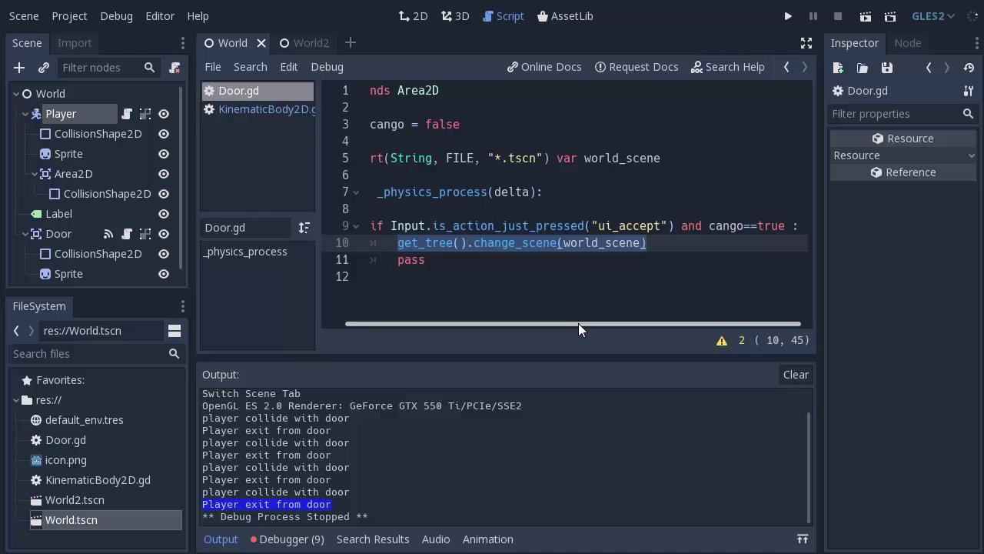
pyautogui.moveTo(578, 324); pyautogui.dragTo(502, 323)
pyautogui.moveTo(683, 157); pyautogui.dragTo(369, 158)
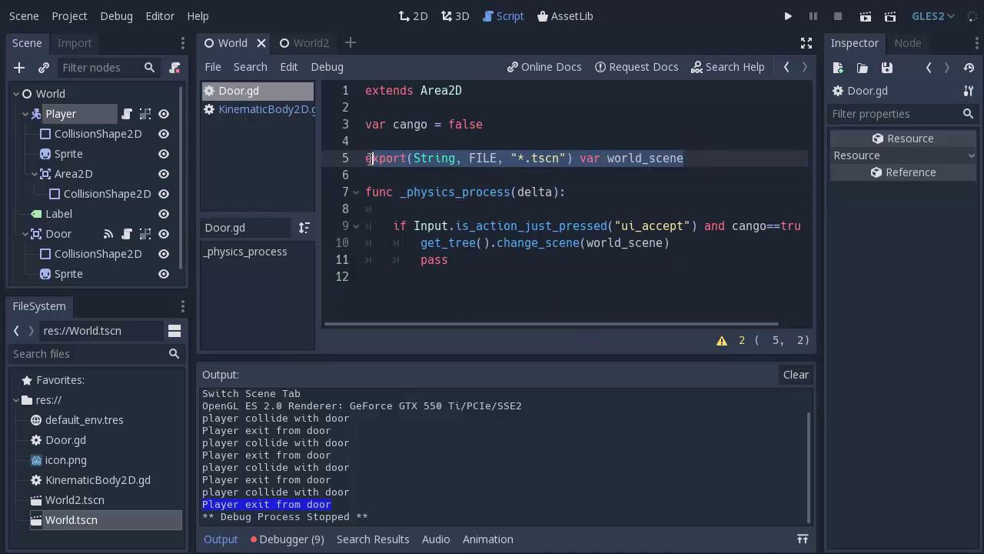
pyautogui.click(383, 159)
pyautogui.moveTo(692, 158); pyautogui.dragTo(442, 157)
# - Set level 1's Door World Scene property to World2.tscn
pyautogui.click(59, 233)
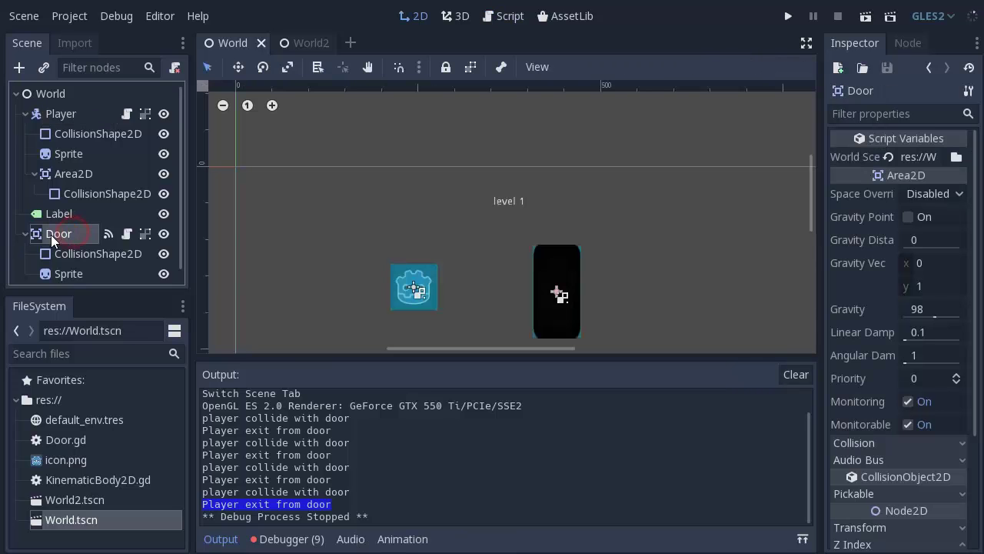
pyautogui.moveTo(820, 161); pyautogui.dragTo(728, 170)
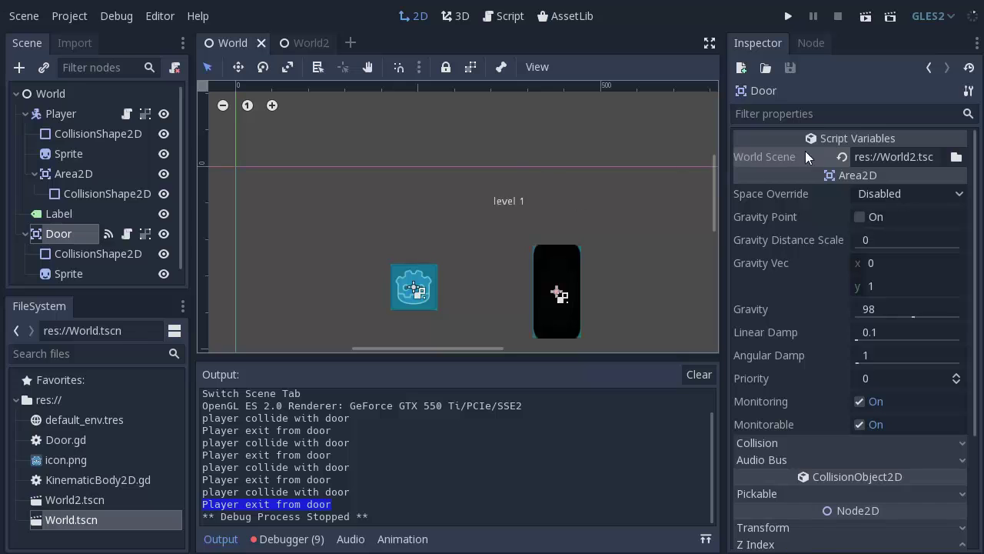
pyautogui.click(955, 157)
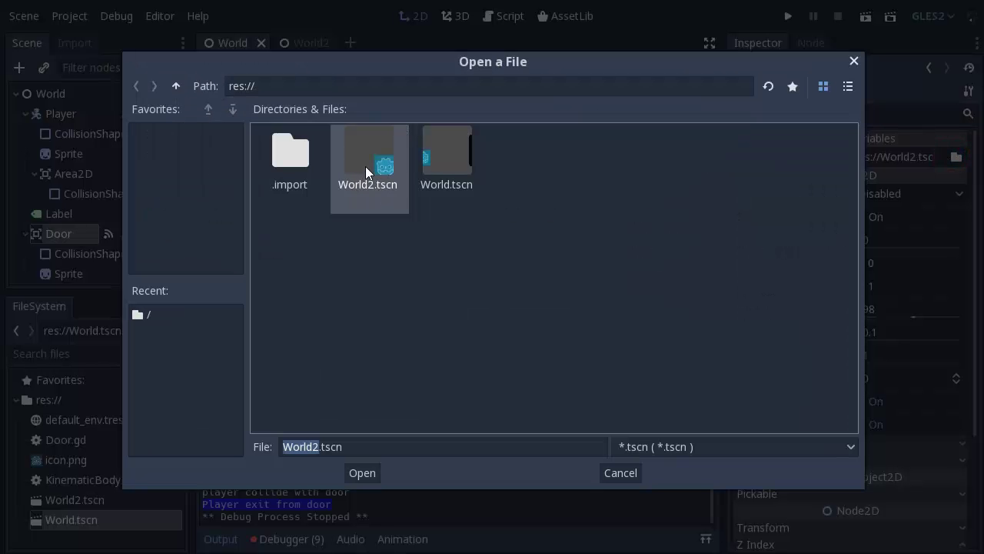
pyautogui.doubleClick(366, 171)
# - Open World2.tscn and set its Door's World Scene back to World.tscn
pyautogui.doubleClick(80, 499)
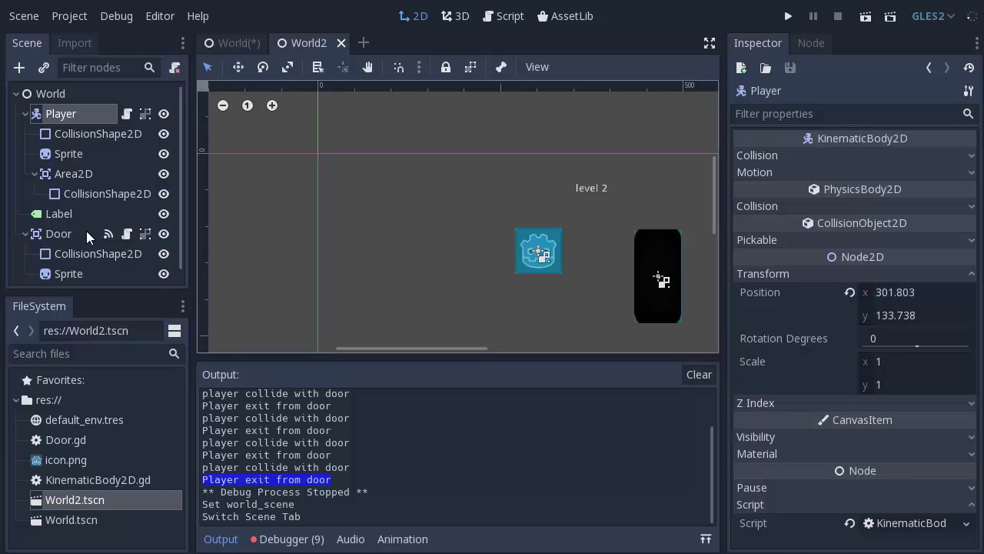
pyautogui.click(657, 279)
pyautogui.click(956, 157)
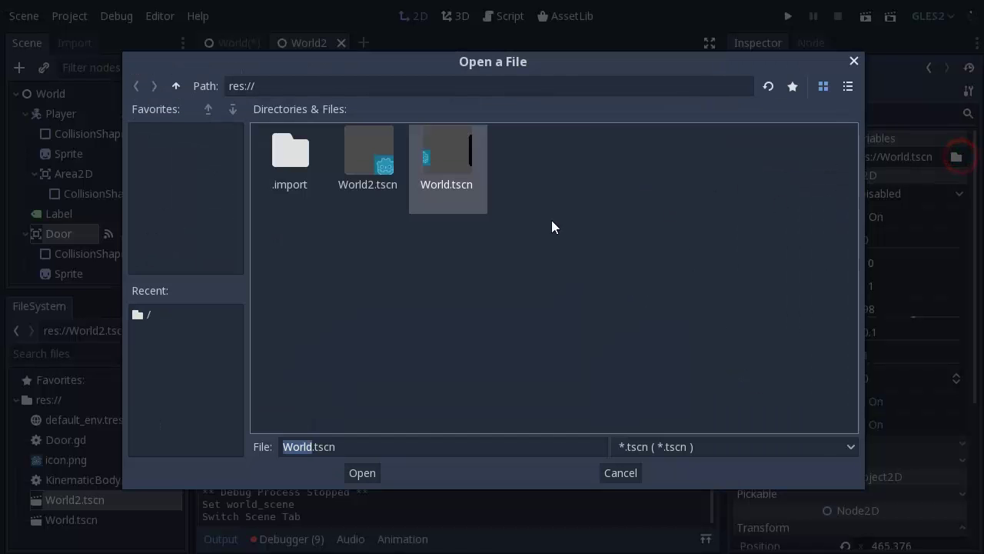
pyautogui.doubleClick(439, 176)
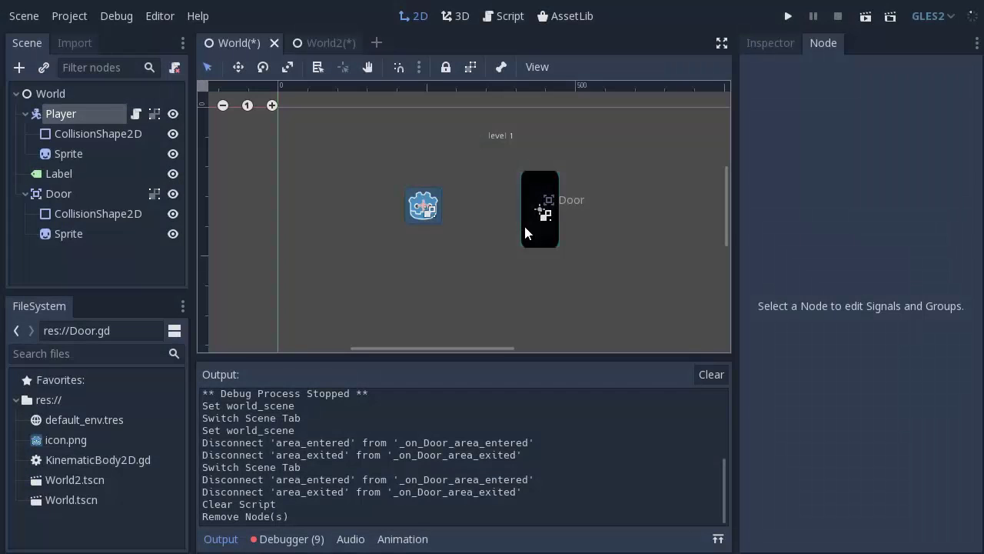
# - Check the Player's and Door's signal connections, then return to the Door's properties
pyautogui.click(583, 235)
pyautogui.click(100, 116)
pyautogui.click(469, 206)
pyautogui.click(88, 194)
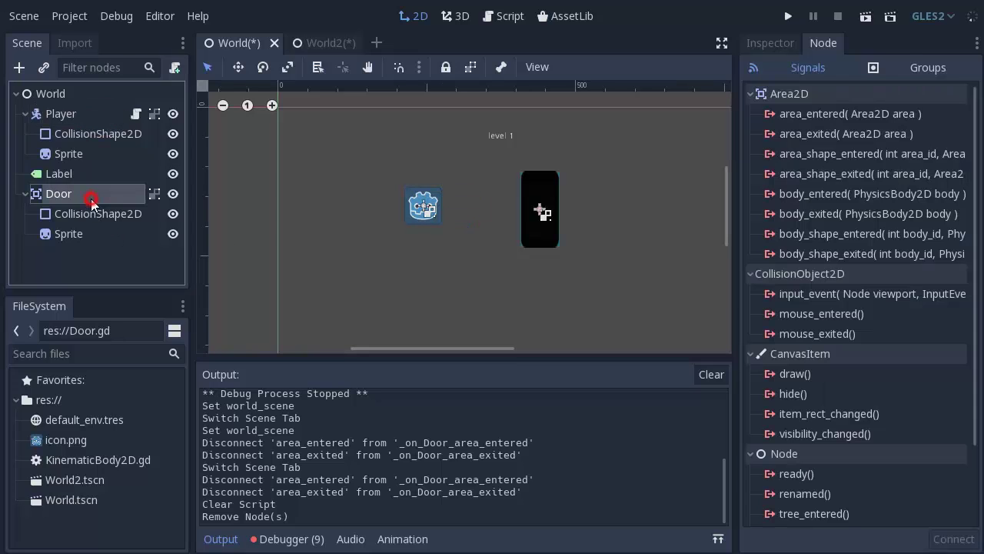
pyautogui.scroll(2, 543, 215)
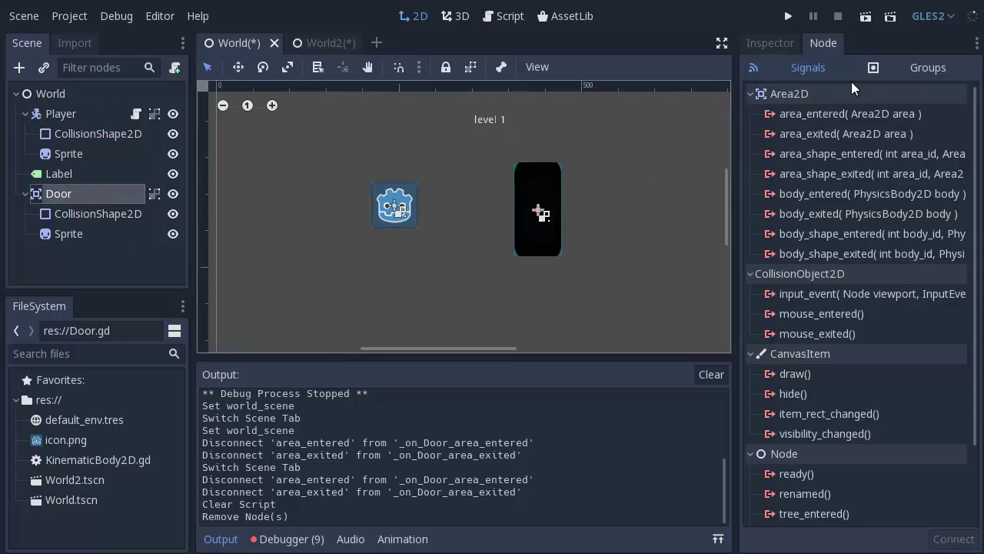
pyautogui.click(778, 47)
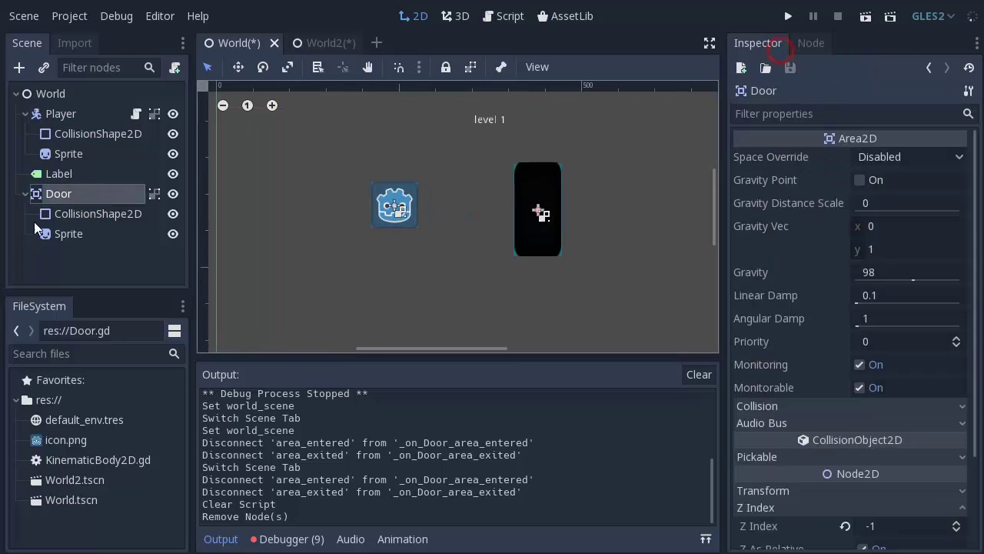
# - Shrink the Door's collision shape slightly, raise its sprite's top edge, and select the Player
pyautogui.click(77, 216)
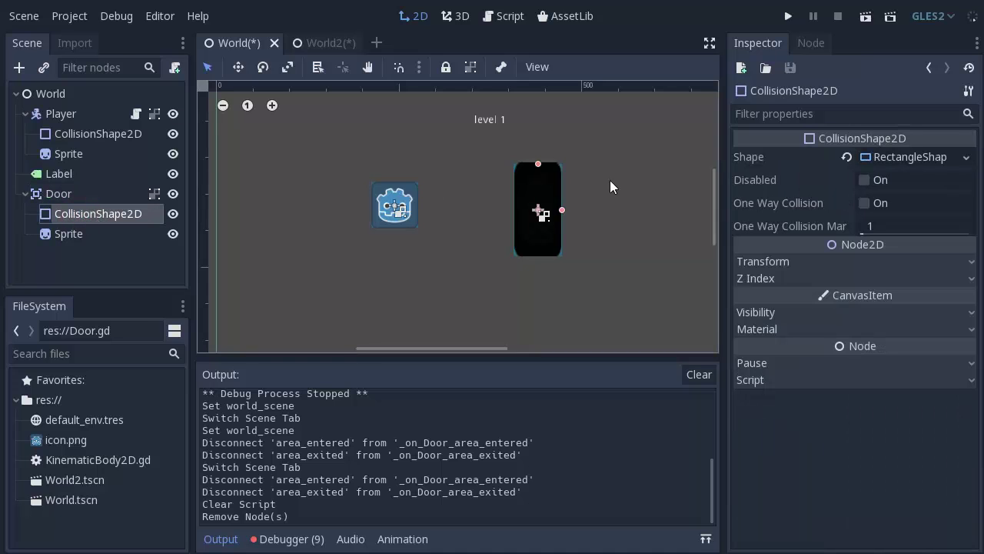
pyautogui.moveTo(572, 208); pyautogui.dragTo(563, 208)
pyautogui.click(58, 229)
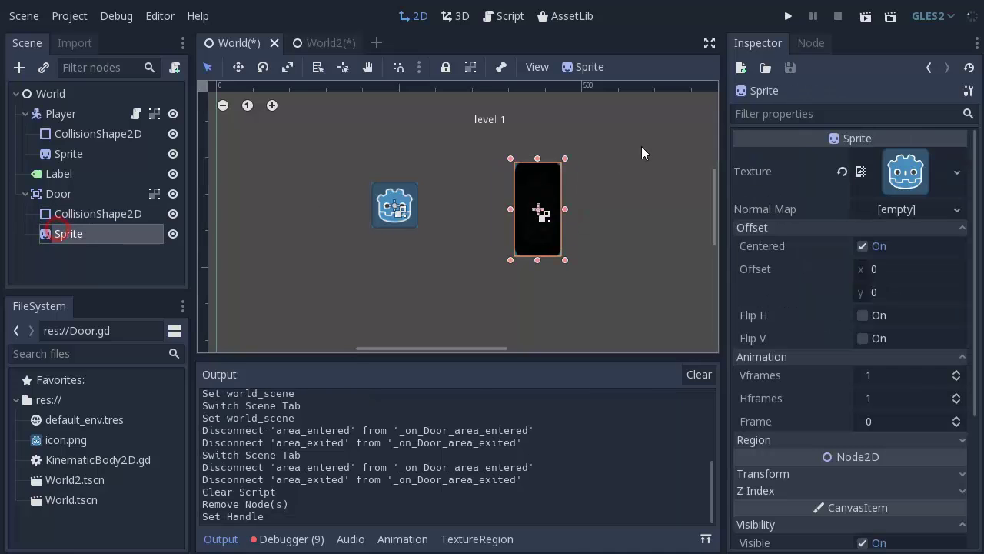
pyautogui.moveTo(541, 165); pyautogui.dragTo(540, 159)
pyautogui.click(607, 140)
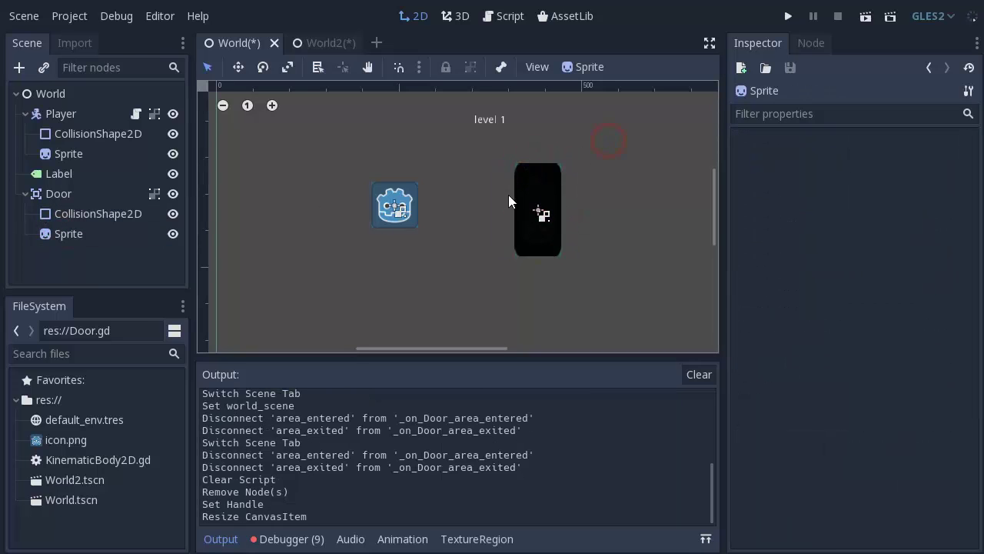
pyautogui.click(84, 117)
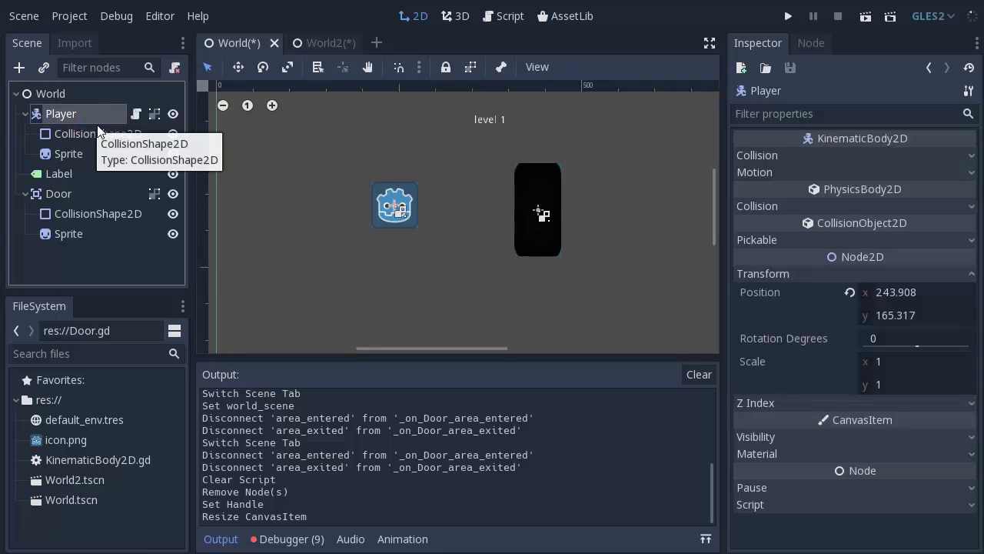
pyautogui.click(63, 117)
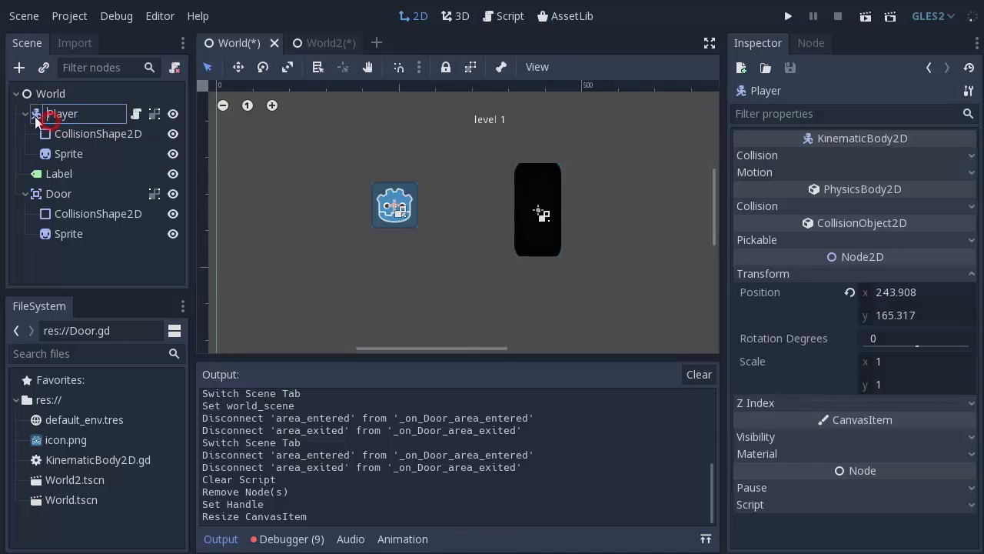
# - Add an Area2D child node under the Player, found by searching 'area'
pyautogui.click(19, 68)
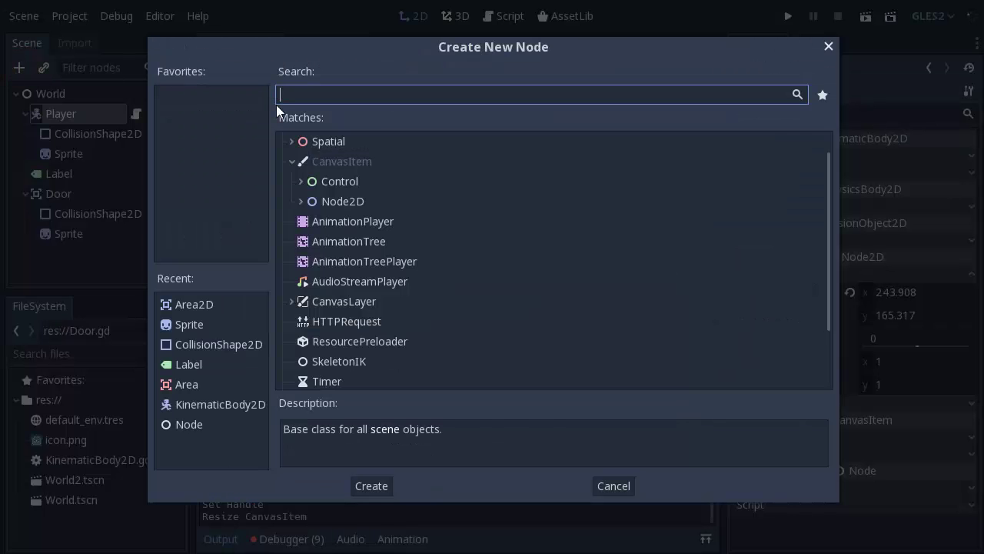
pyautogui.write('area')
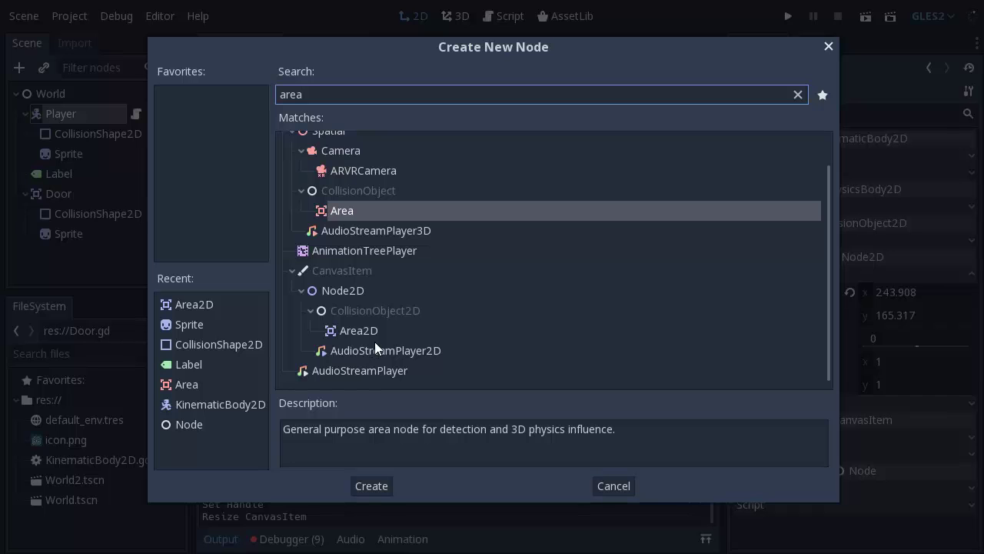
pyautogui.click(358, 332)
pyautogui.doubleClick(358, 332)
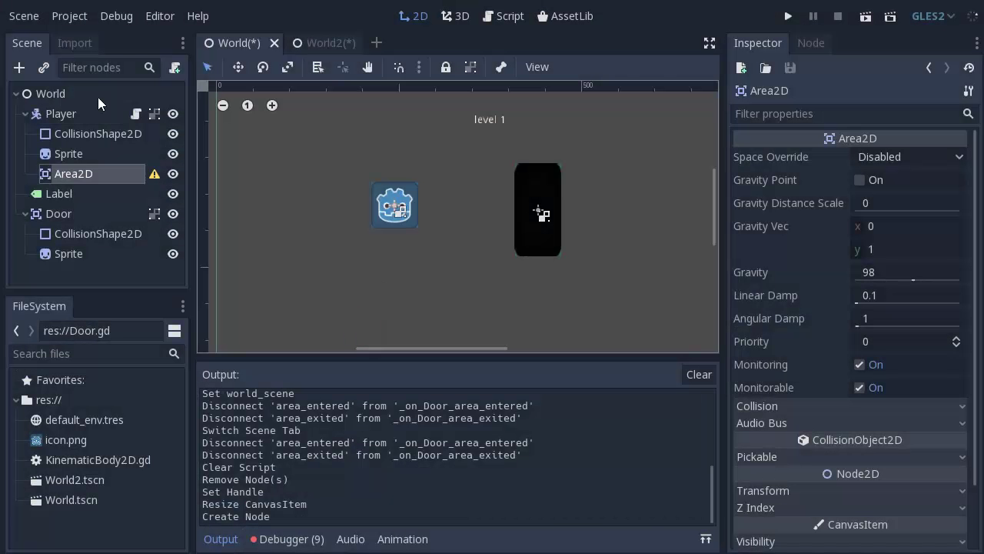
# - Duplicate the Player's CollisionShape2D, delete the extra copy, and move CollisionShape2D2 into the Area2D
pyautogui.click(80, 131)
pyautogui.rightClick(72, 131)
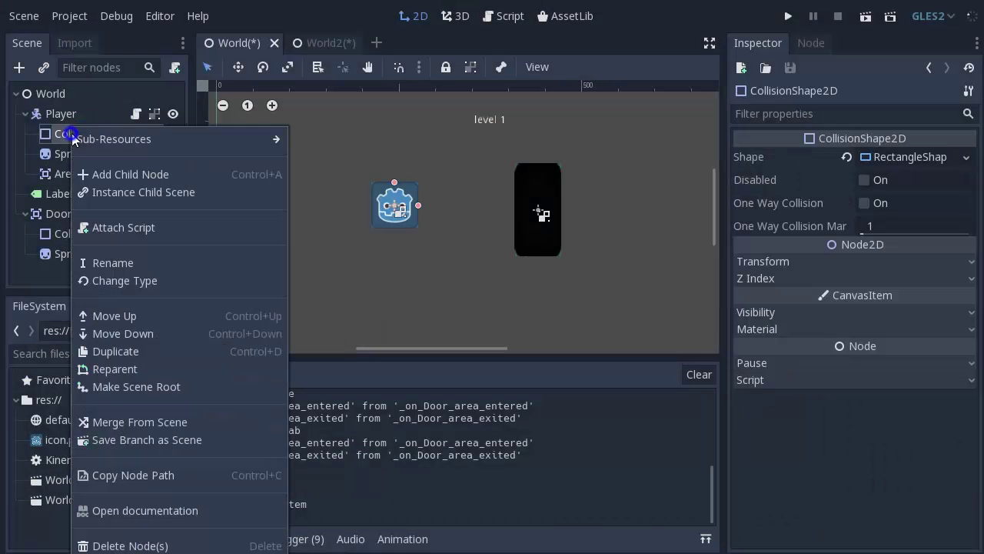
pyautogui.click(120, 353)
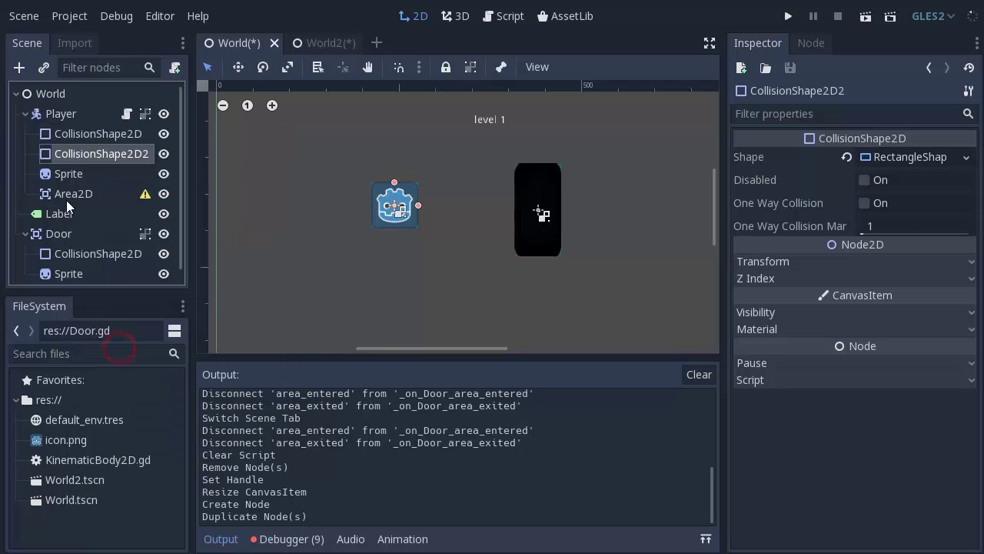
pyautogui.click(88, 134)
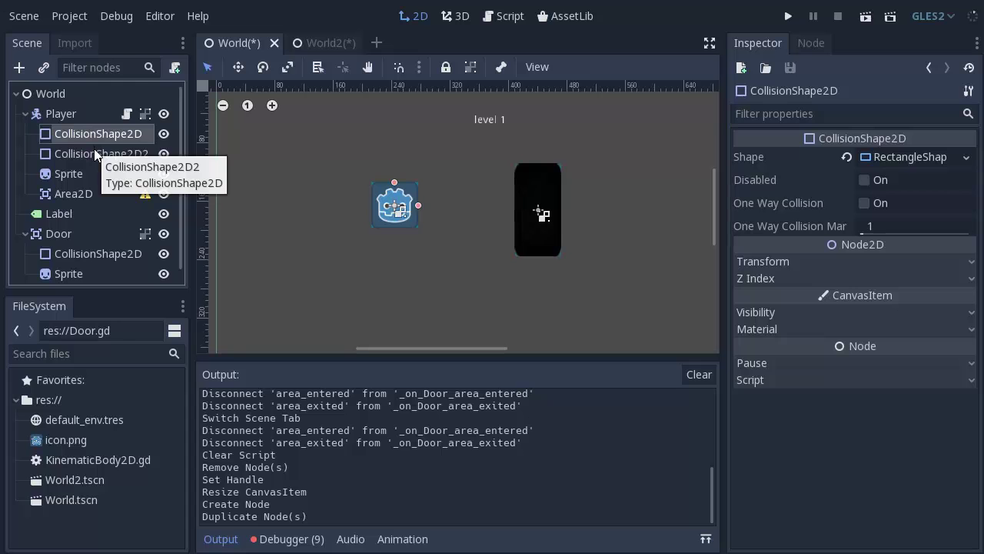
pyautogui.hotkey('ctrl', 'd')
pyautogui.press('Delete')
pyautogui.press('Return')
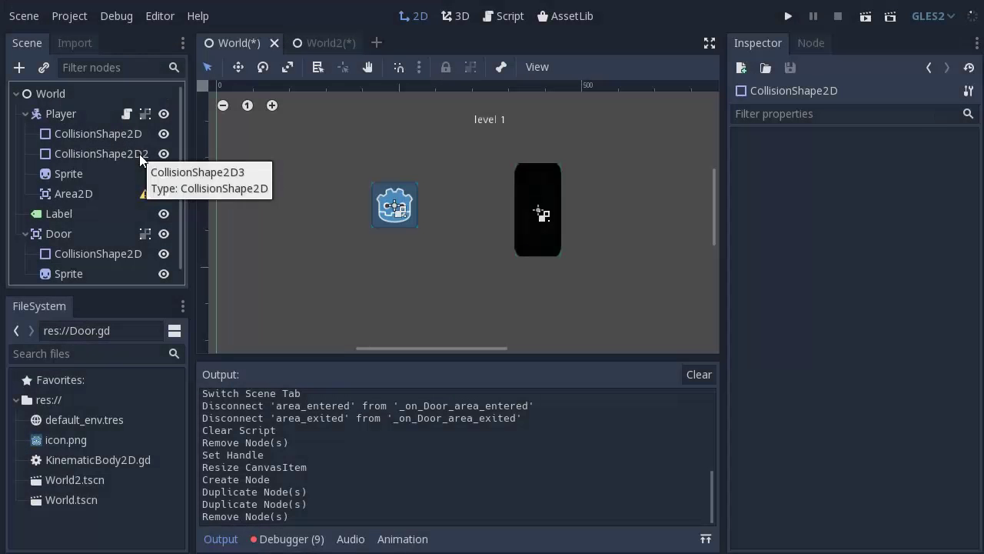
pyautogui.moveTo(136, 154)
pyautogui.mouseDown()
pyautogui.moveTo(105, 158)
pyautogui.moveTo(89, 194)
pyautogui.mouseUp()
pyautogui.scroll(2, 435, 216)
pyautogui.scroll(-2, 561, 204)
pyautogui.scroll(-2, 540, 206)
pyautogui.scroll(2, 607, 214)
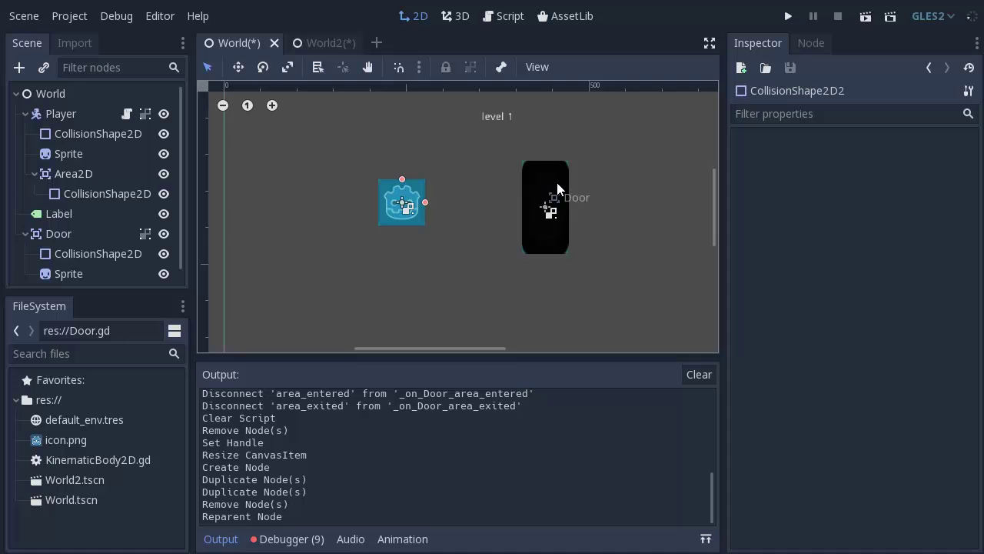
pyautogui.click(77, 176)
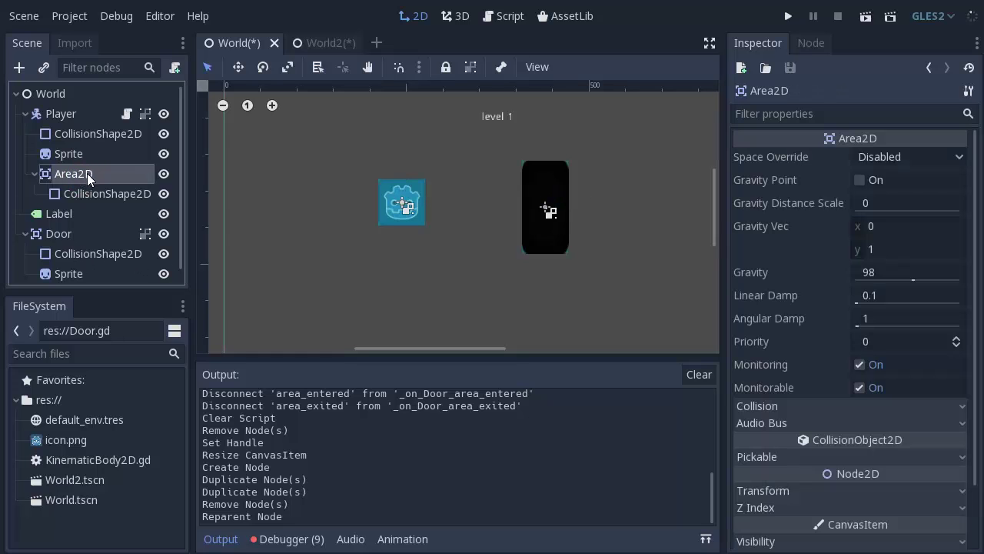
pyautogui.click(63, 235)
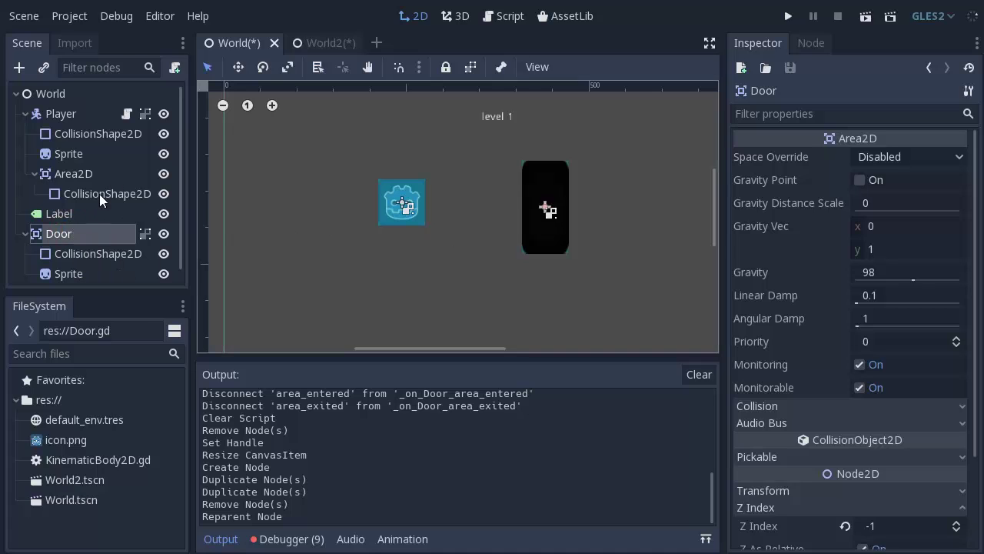
# - Declare a 'door' variable in the Player's movement script
pyautogui.click(127, 113)
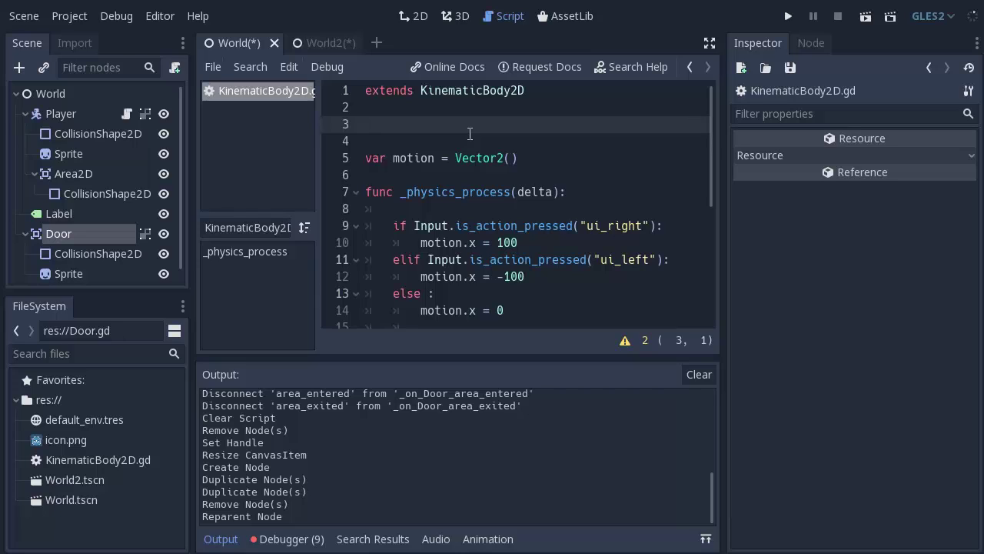
pyautogui.write('var d')
pyautogui.write('oo')
pyautogui.click(434, 143)
pyautogui.click(543, 176)
pyautogui.press('Return')
pyautogui.press('Return')
pyautogui.press('Up')
# - Add a _ready function setting door = get_parent().get_node() with the Door node path
pyautogui.write('func ')
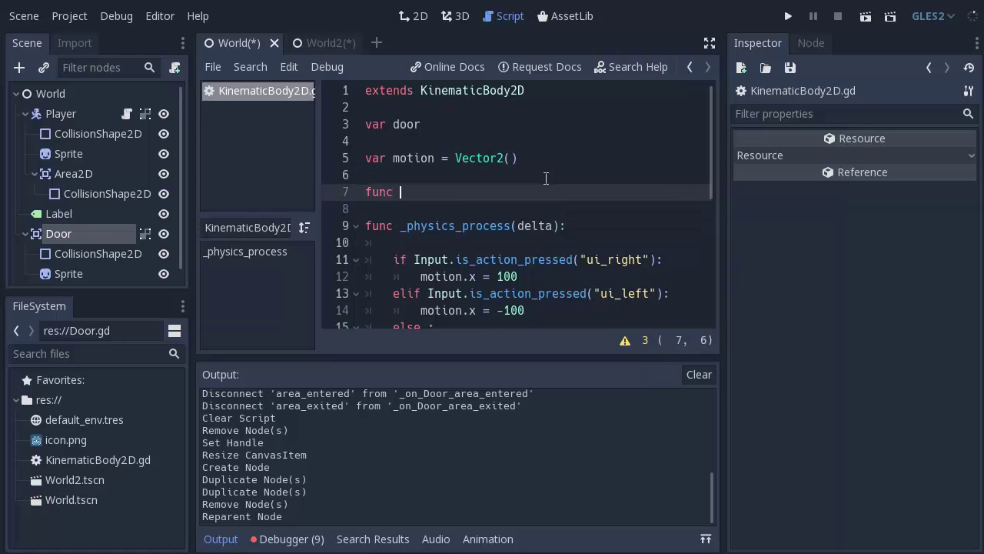
pyautogui.write('_read')
pyautogui.press('Return')
pyautogui.press('Return')
pyautogui.write('door = ')
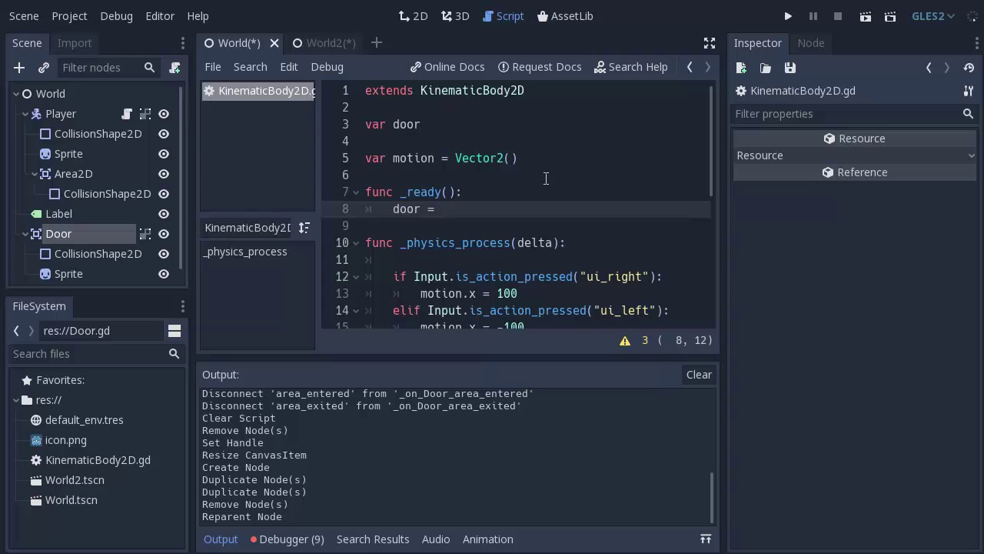
pyautogui.write('get_paren')
pyautogui.press('Return')
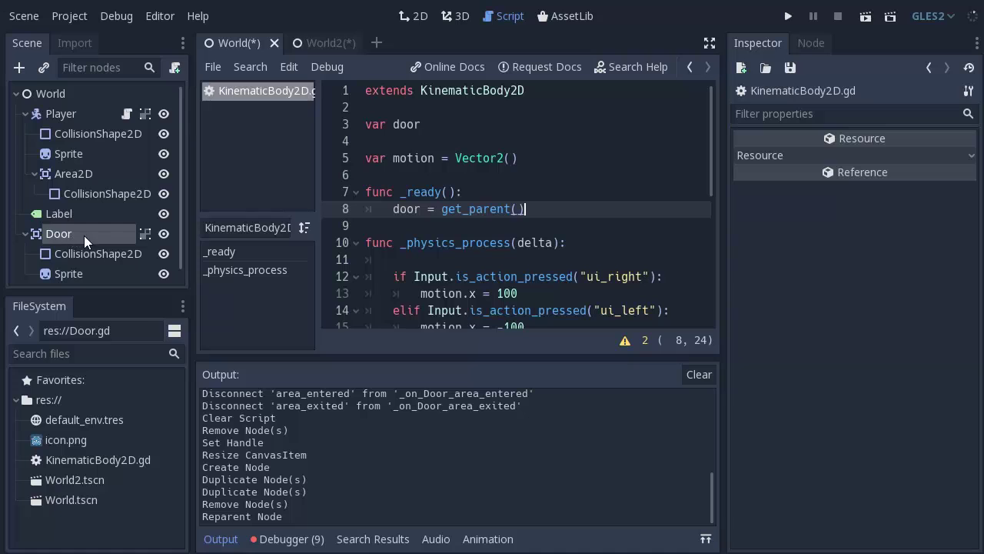
pyautogui.write('.get_node(')
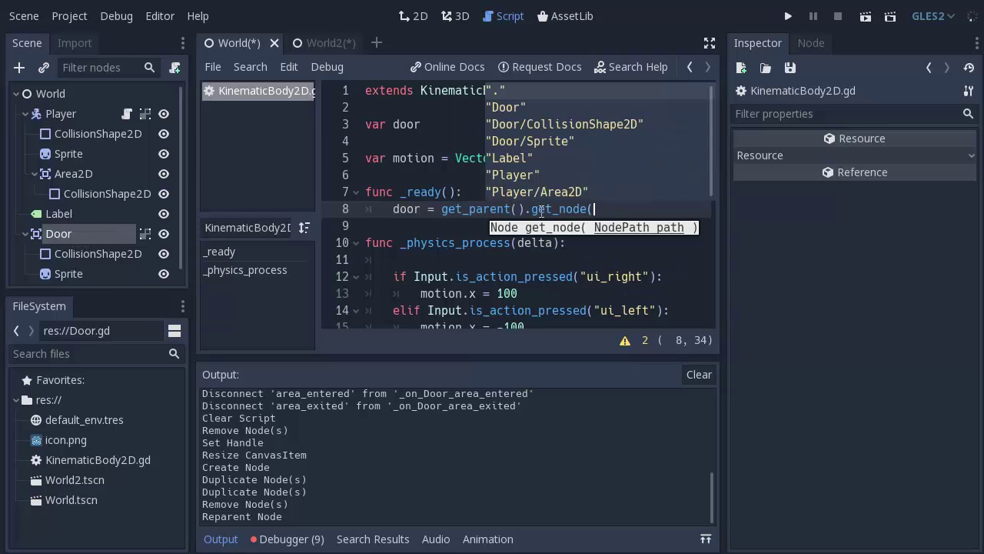
pyautogui.doubleClick(507, 107)
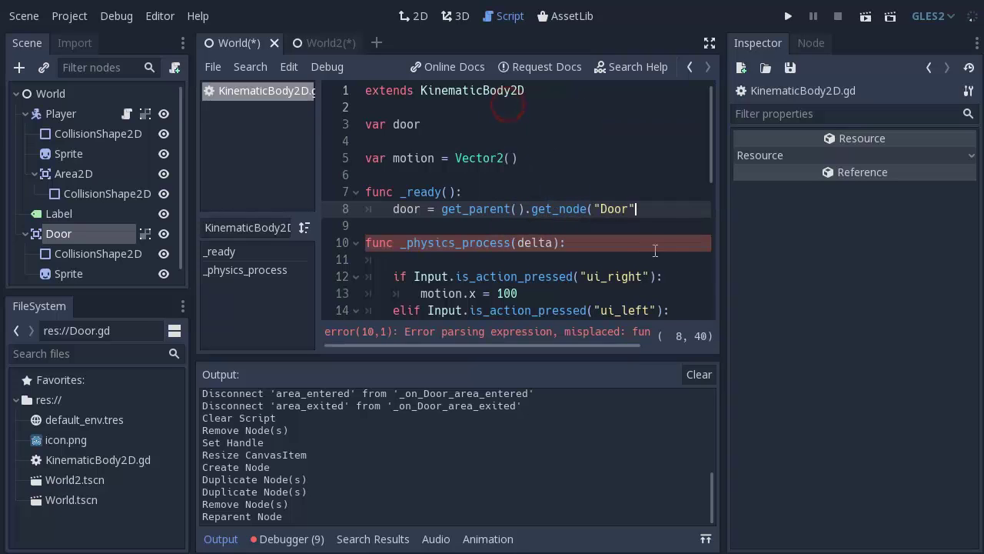
pyautogui.write(')')
# - Scroll through the updated script and select the Door node in the Scene dock
pyautogui.moveTo(664, 212); pyautogui.dragTo(366, 209)
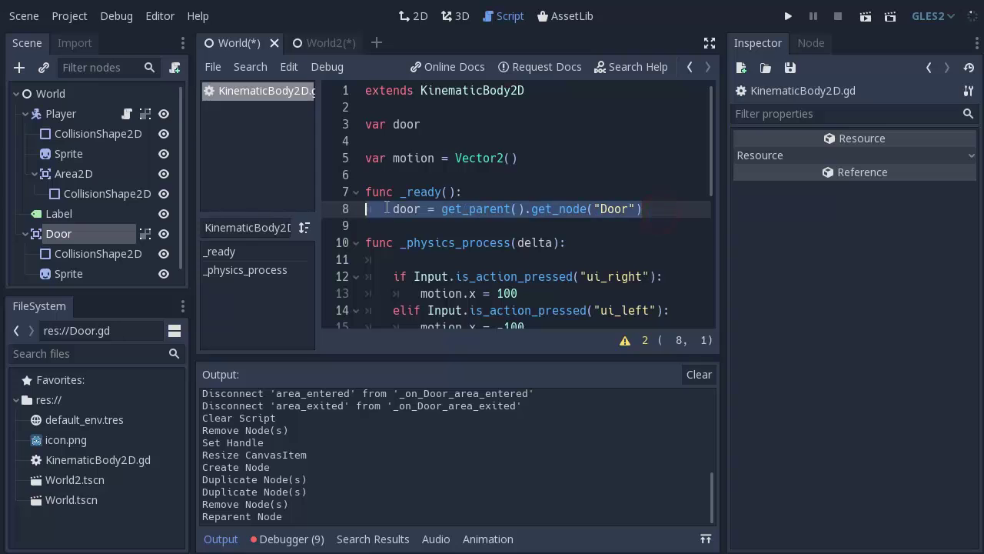
pyautogui.click(407, 209)
pyautogui.scroll(-1, 406, 153)
pyautogui.scroll(-2, 477, 192)
pyautogui.scroll(-2, 540, 222)
pyautogui.scroll(-1, 540, 222)
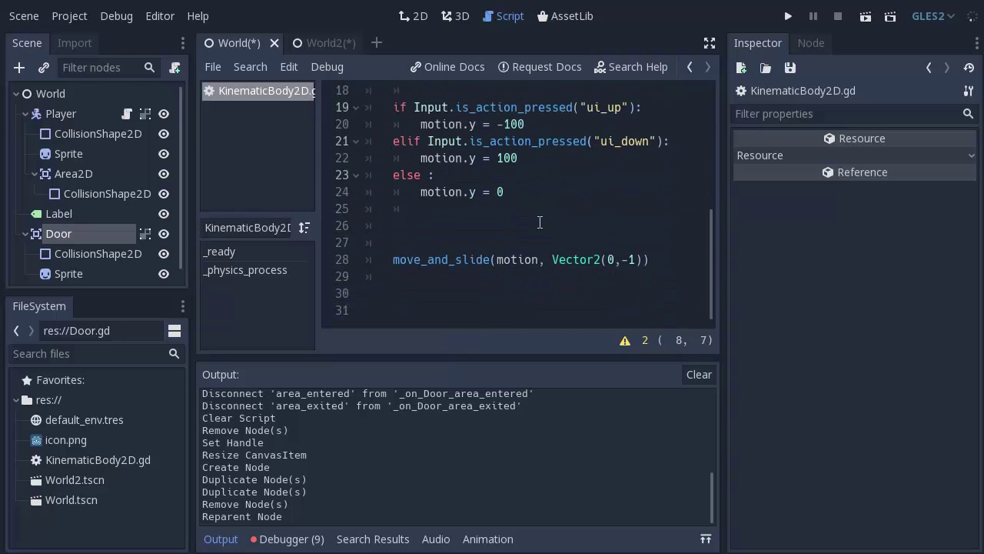
pyautogui.click(69, 234)
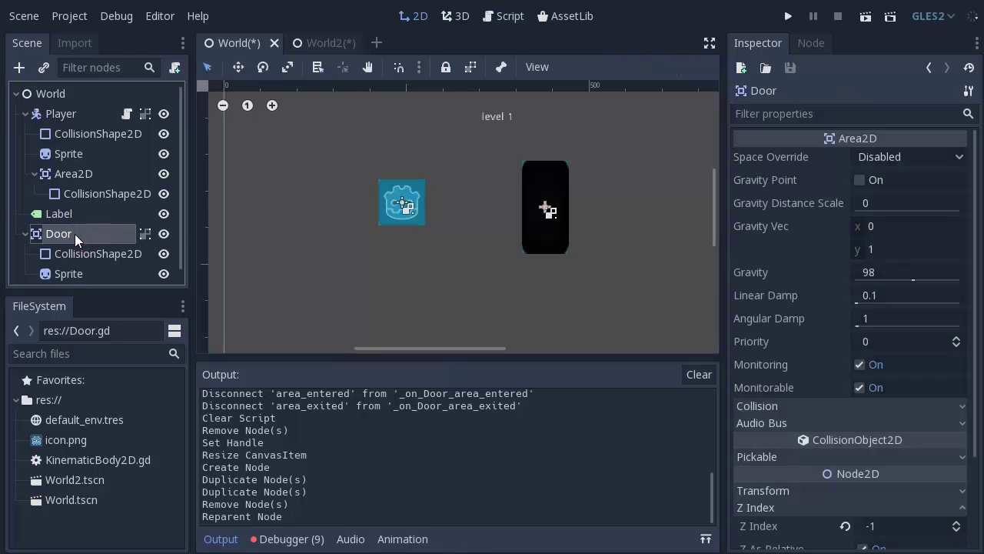
# - Connect the Door's area_entered signal to the Player, creating _on_Door_area_entered
pyautogui.click(811, 44)
pyautogui.click(813, 114)
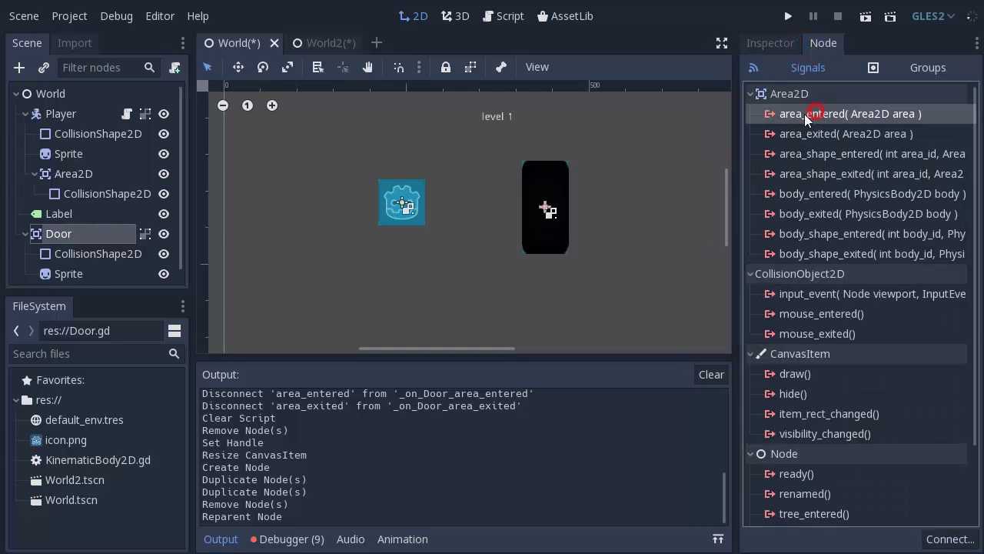
pyautogui.moveTo(736, 126); pyautogui.dragTo(767, 126)
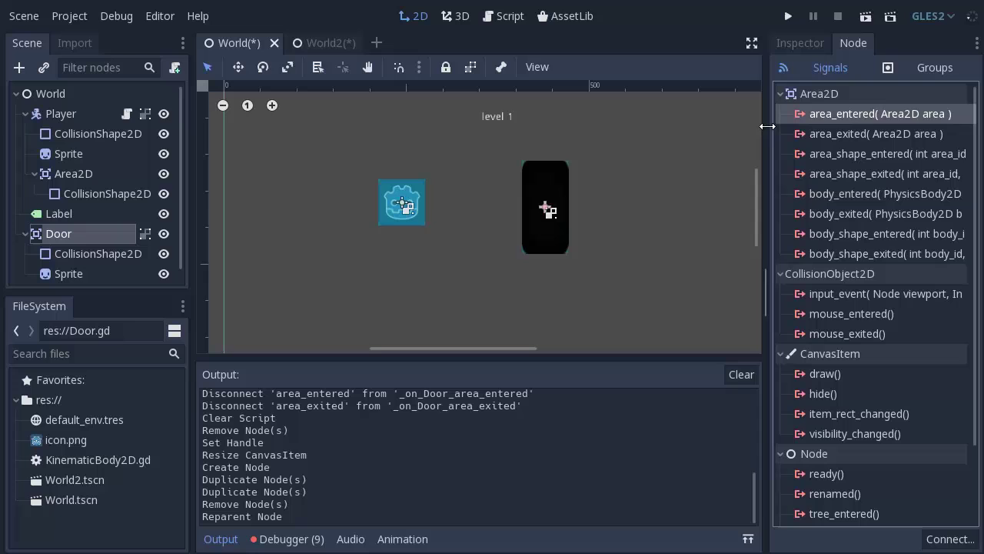
pyautogui.doubleClick(851, 114)
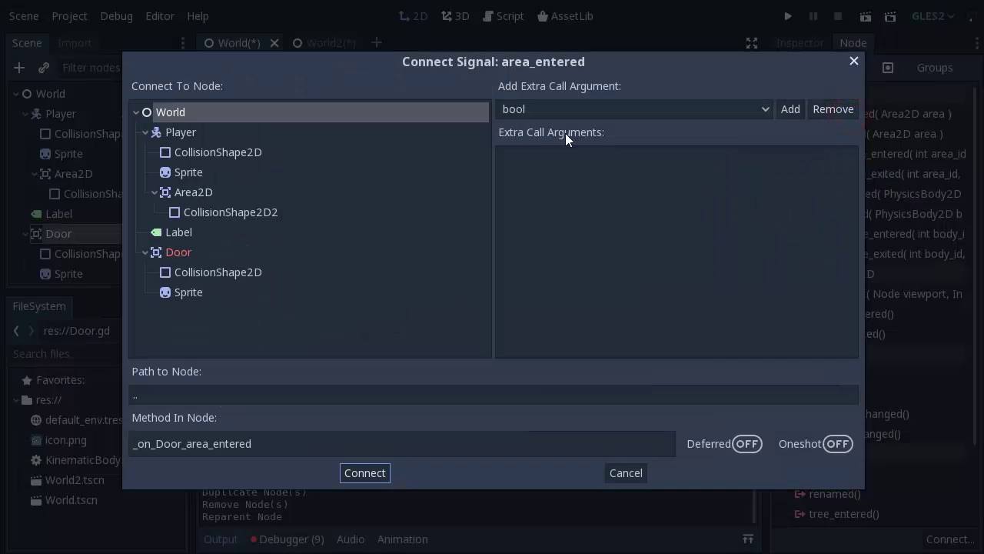
pyautogui.doubleClick(183, 132)
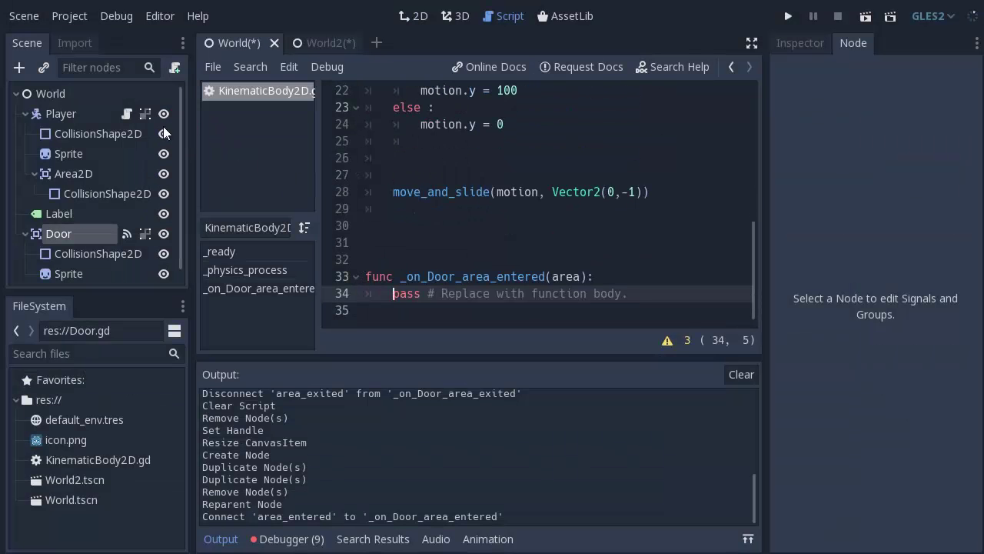
pyautogui.click(358, 277)
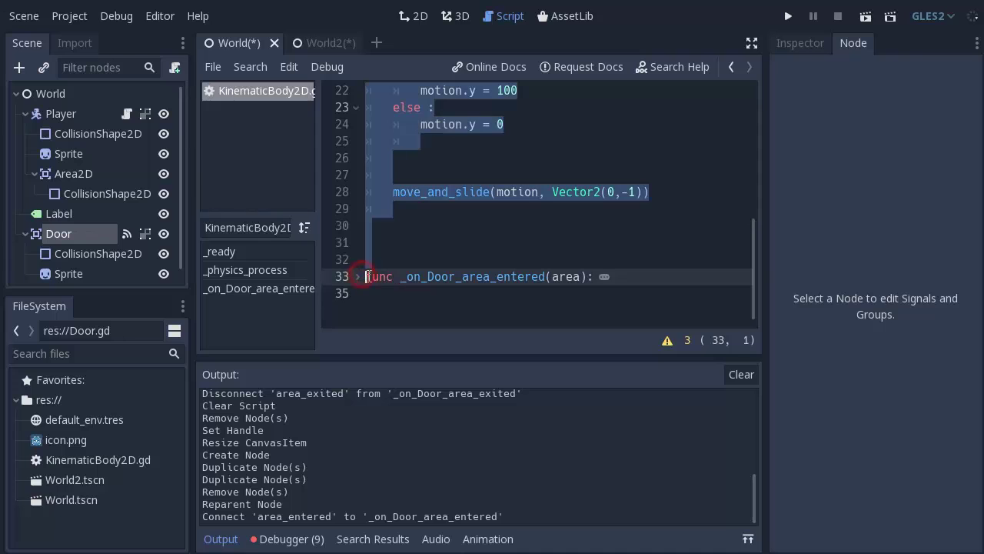
pyautogui.click(358, 276)
pyautogui.moveTo(366, 277); pyautogui.dragTo(585, 315)
pyautogui.click(671, 308)
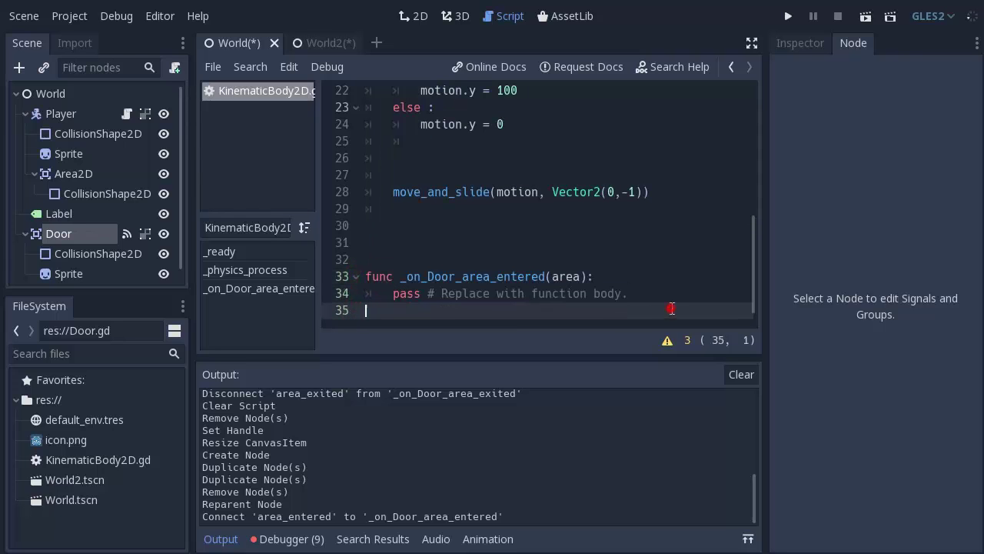
# - Connect the Door's area_exited signal to the Player, creating _on_Door_area_exited
pyautogui.click(79, 233)
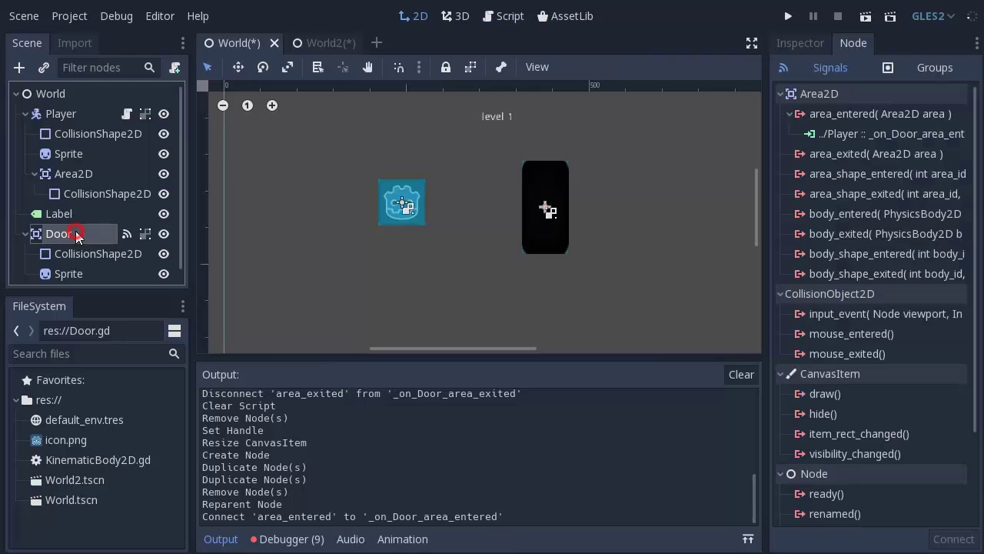
pyautogui.click(846, 154)
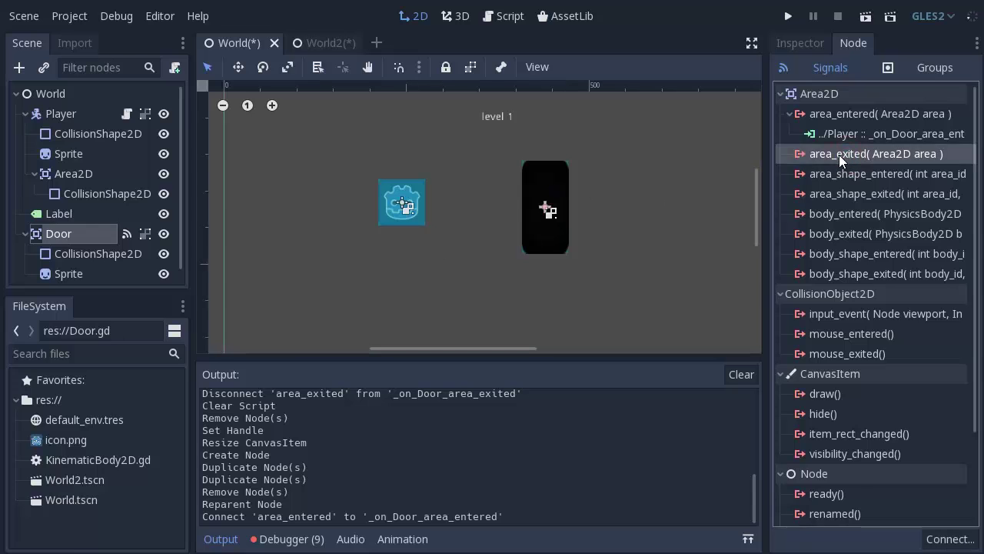
pyautogui.doubleClick(837, 156)
pyautogui.doubleClick(182, 133)
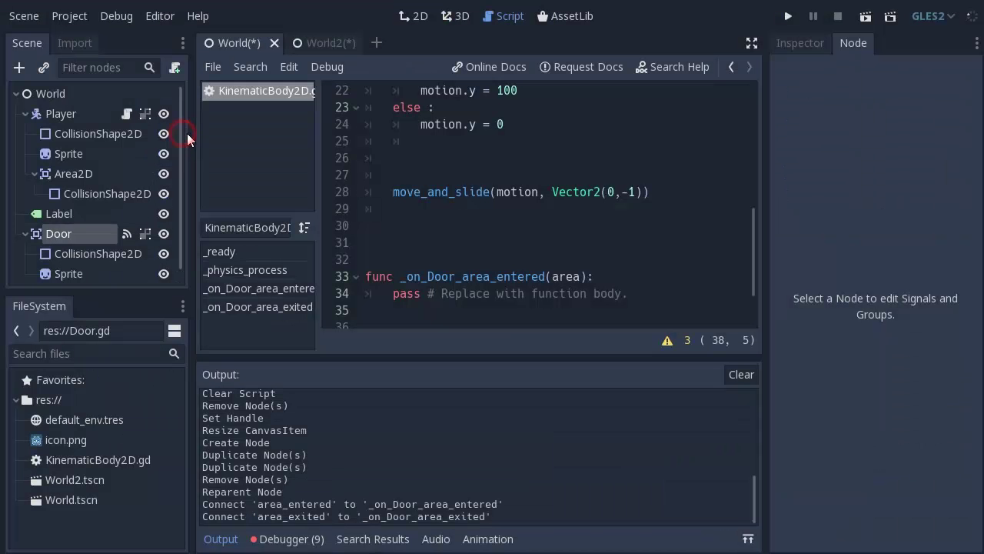
pyautogui.click(522, 253)
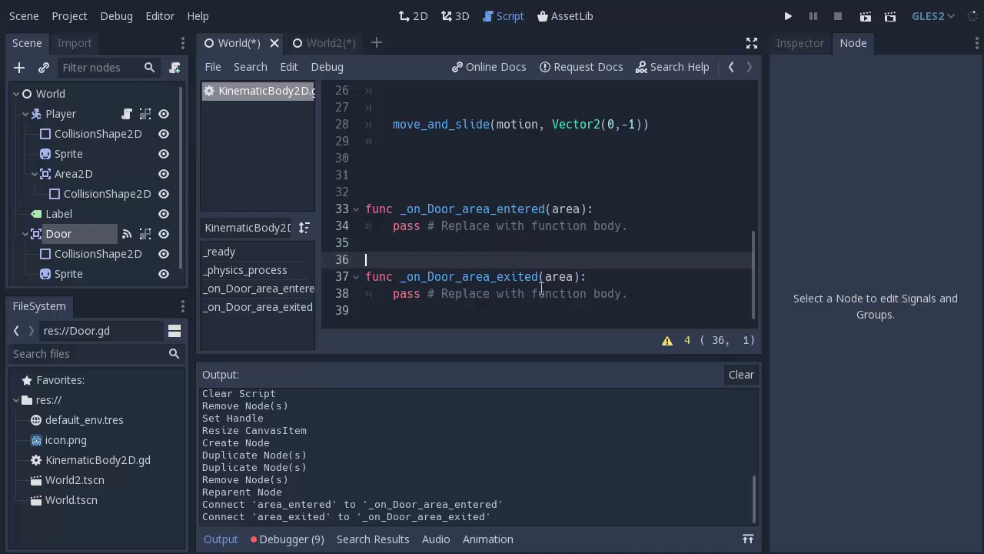
# - Add print("player entered the area") to _on_Door_area_entered and paste the line into _on_Door_area_exited
pyautogui.click(607, 213)
pyautogui.press('Return')
pyautogui.write('print("player entered the area")')
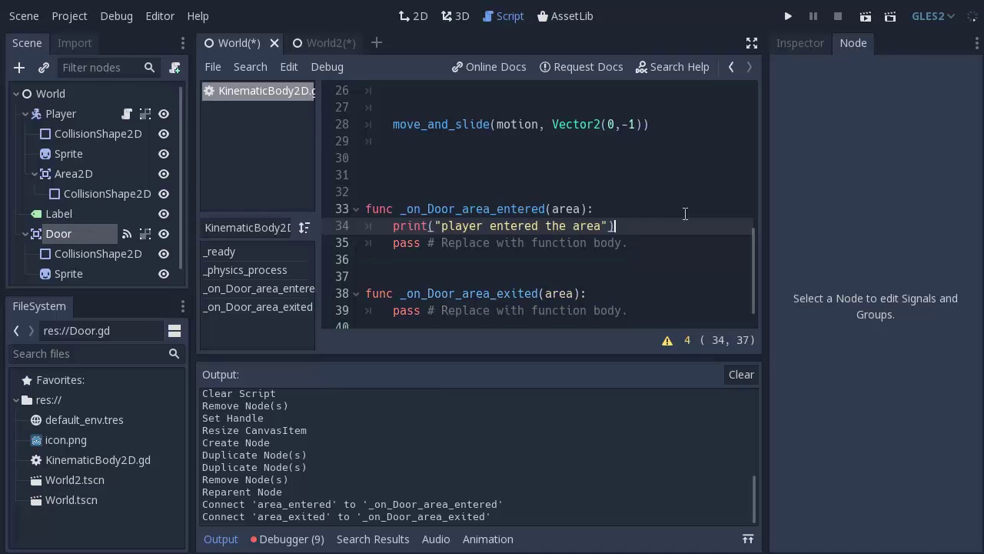
pyautogui.hotkey('shift', 'Home')
pyautogui.hotkey('ctrl', 'c')
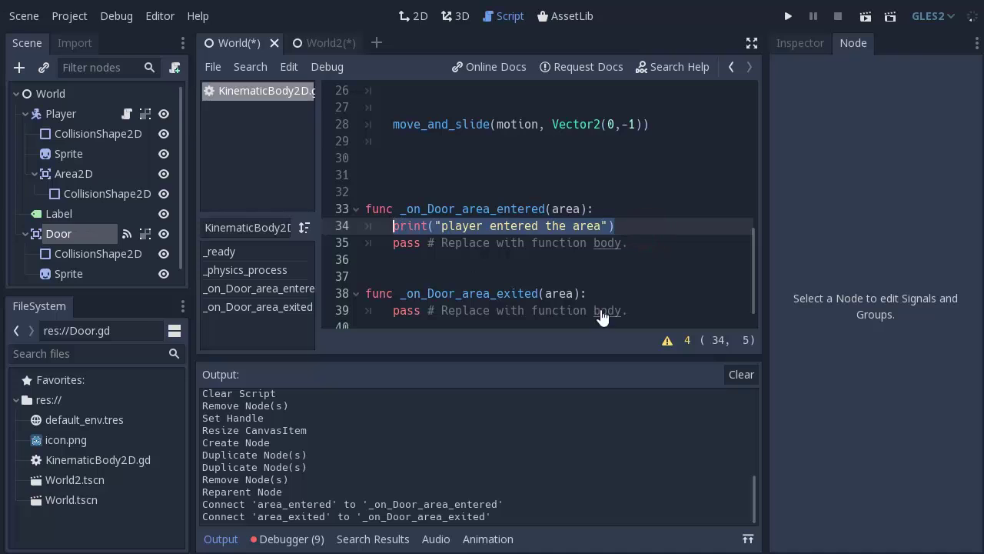
pyautogui.click(604, 290)
pyautogui.press('Return')
pyautogui.hotkey('ctrl', 'v')
# - Change the pasted line on line 39 to print "player exited the area"
pyautogui.scroll(-1, 496, 278)
pyautogui.click(492, 277)
pyautogui.doubleClick(496, 277)
pyautogui.write('exited')
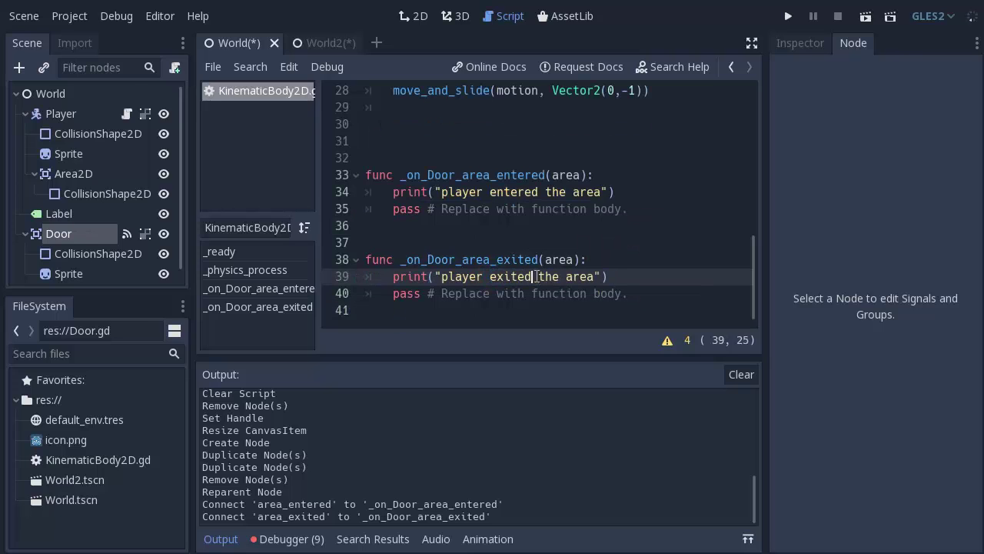
# - Run level 1, walk the player in and out of the door, check the output, then stop the game
pyautogui.press('F5')
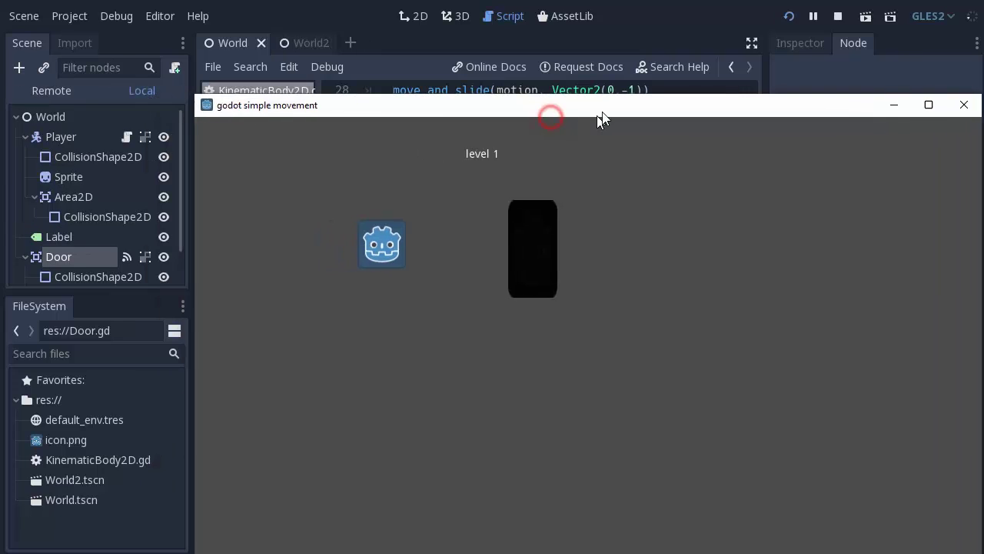
pyautogui.click(607, 181)
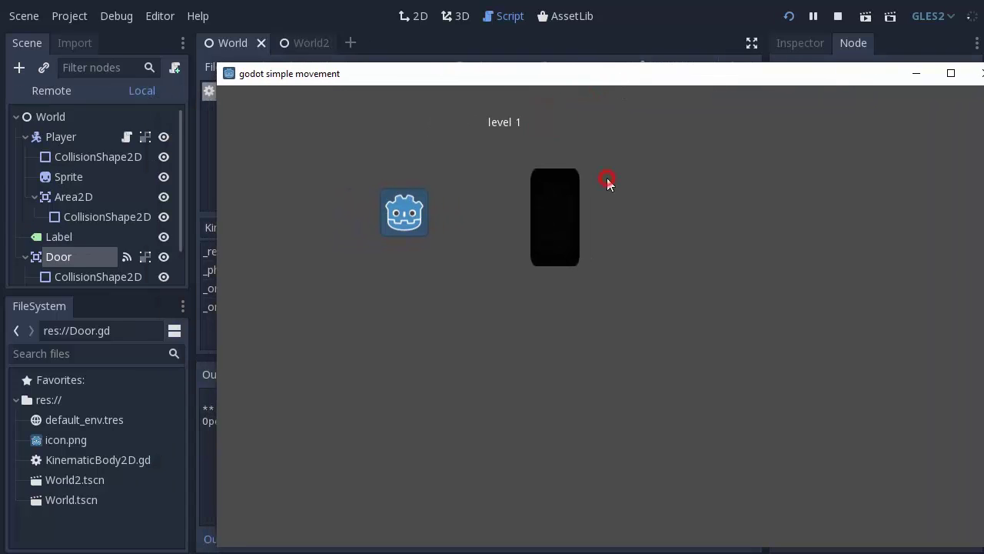
pyautogui.press('Right')
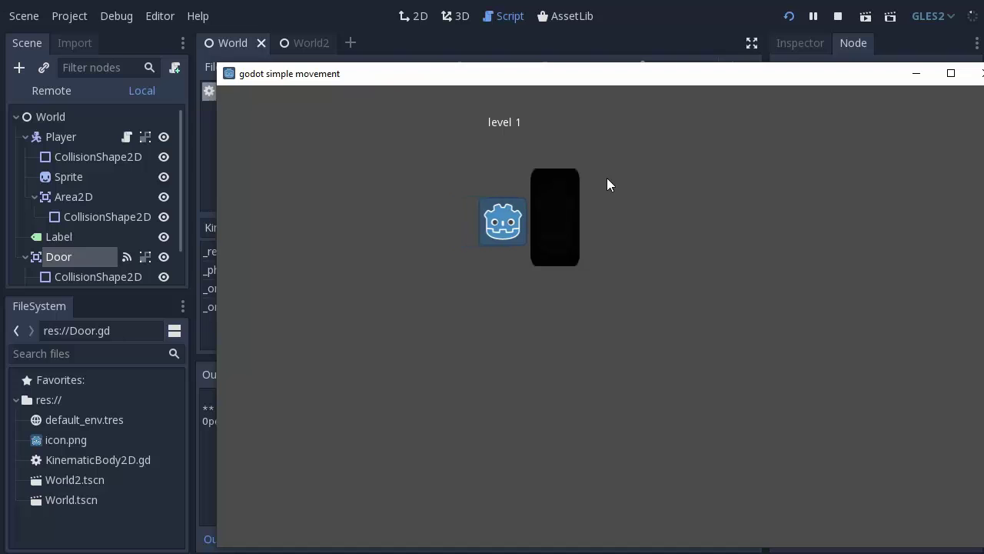
pyautogui.moveTo(607, 74); pyautogui.dragTo(823, 67)
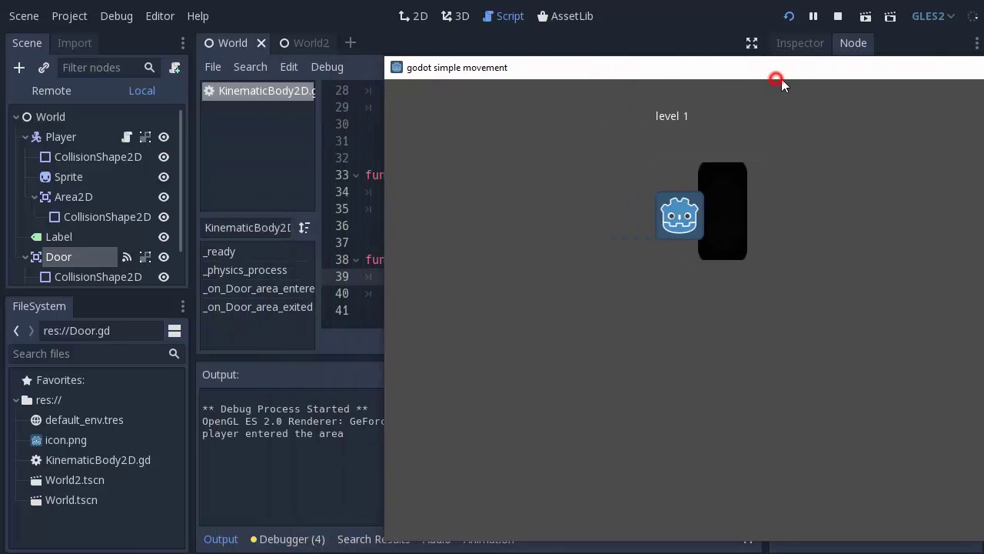
pyautogui.click(695, 397)
pyautogui.press('Left')
pyautogui.press('Right')
pyautogui.press('Right')
pyautogui.press('Down')
pyautogui.press('Down')
pyautogui.tripleClick(298, 470)
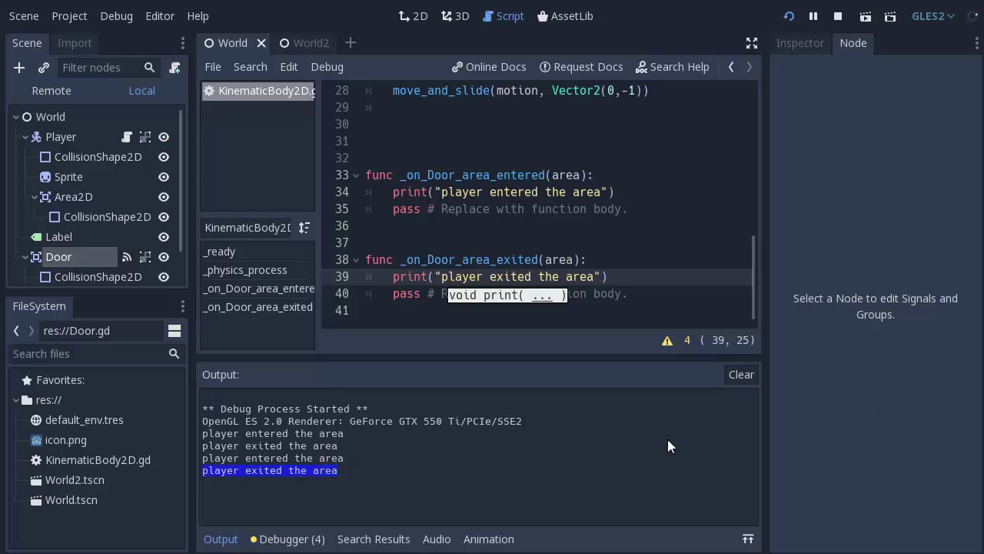
pyautogui.hotkey('alt', 'Tab')
pyautogui.press('F8')
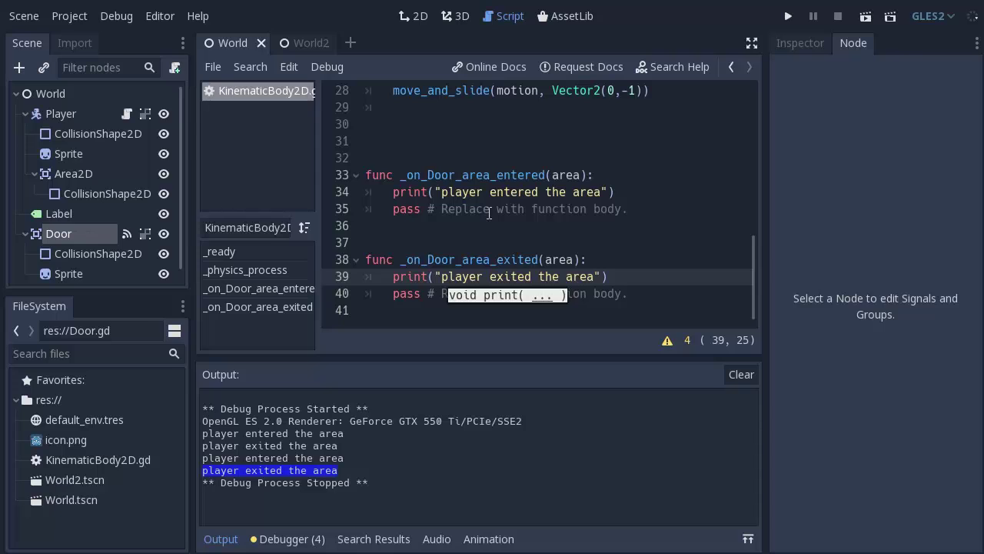
# - Attach a new Door.gd script to the Door node and delete its template code
pyautogui.click(593, 220)
pyautogui.click(632, 172)
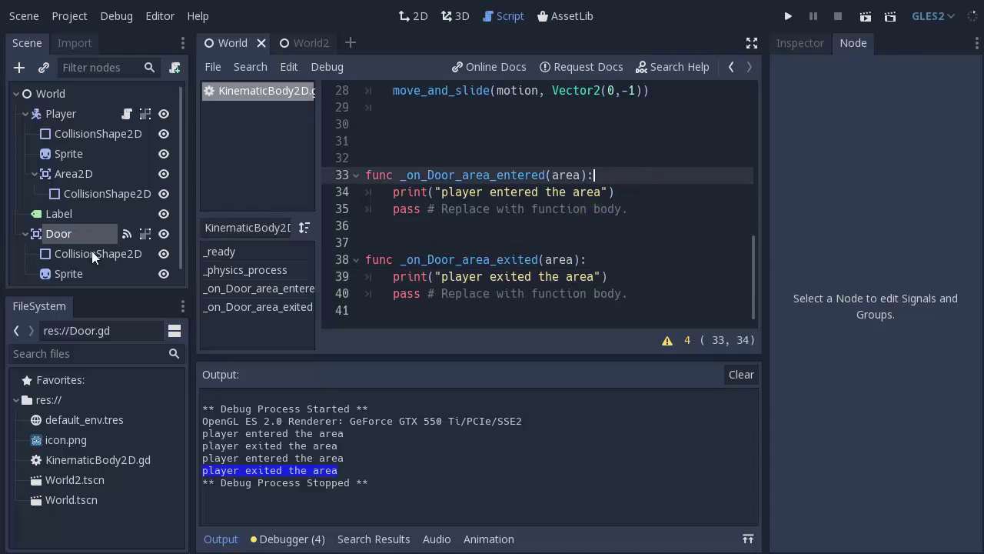
pyautogui.click(76, 232)
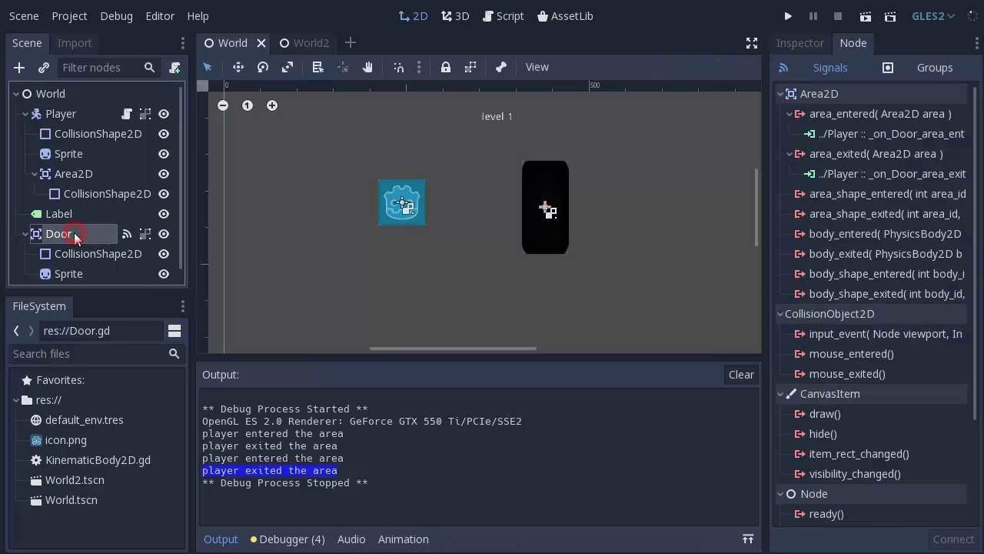
pyautogui.click(175, 68)
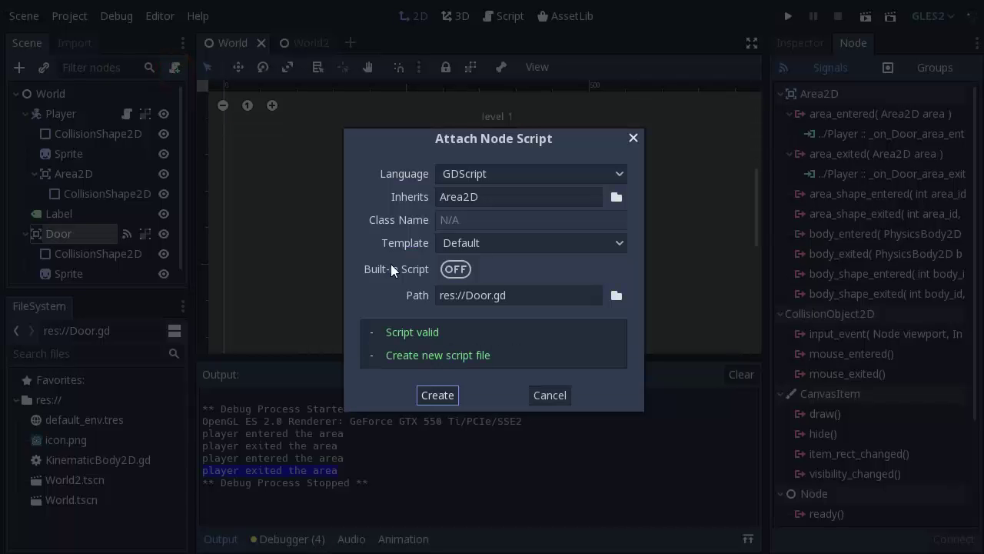
pyautogui.click(438, 396)
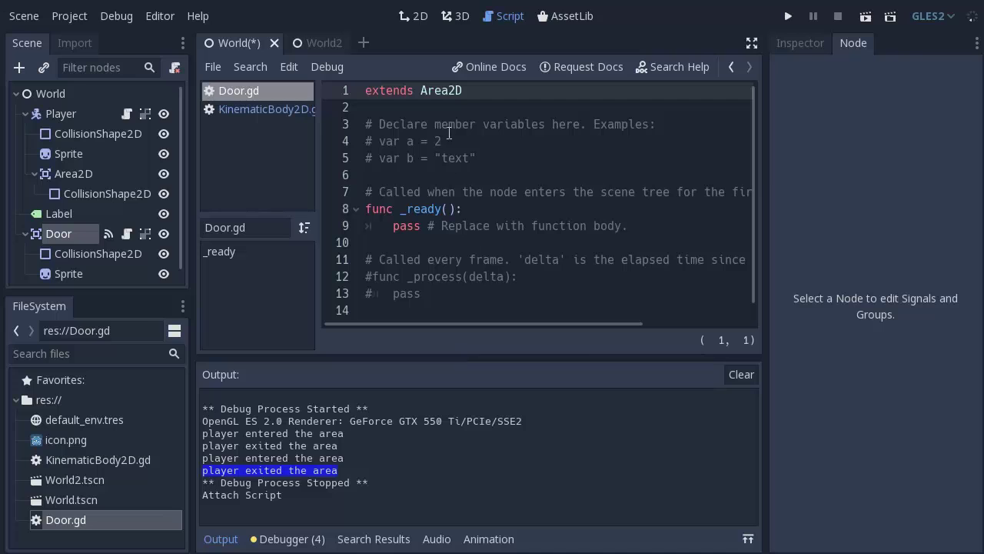
pyautogui.moveTo(367, 124); pyautogui.dragTo(497, 305)
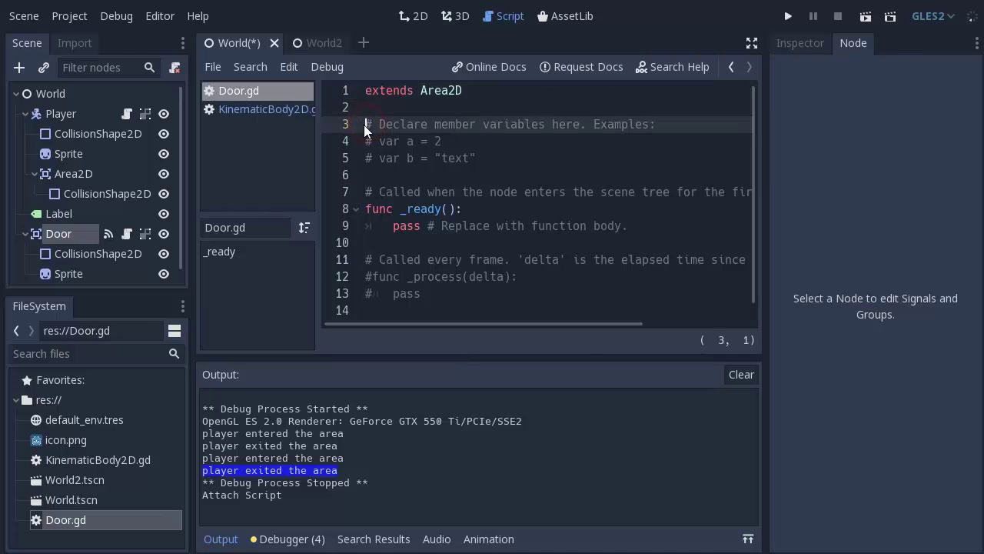
pyautogui.press('BackSpace')
# - Declare var canGo = false and export(String, FILE, "*.tscn") var world_scene, then save Door.gd
pyautogui.press('Return')
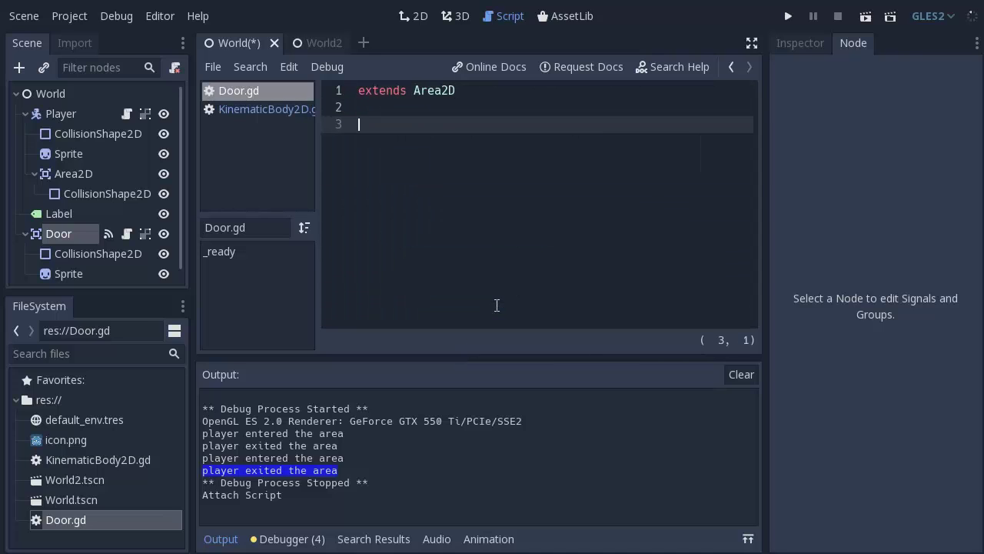
pyautogui.write('var canGo ')
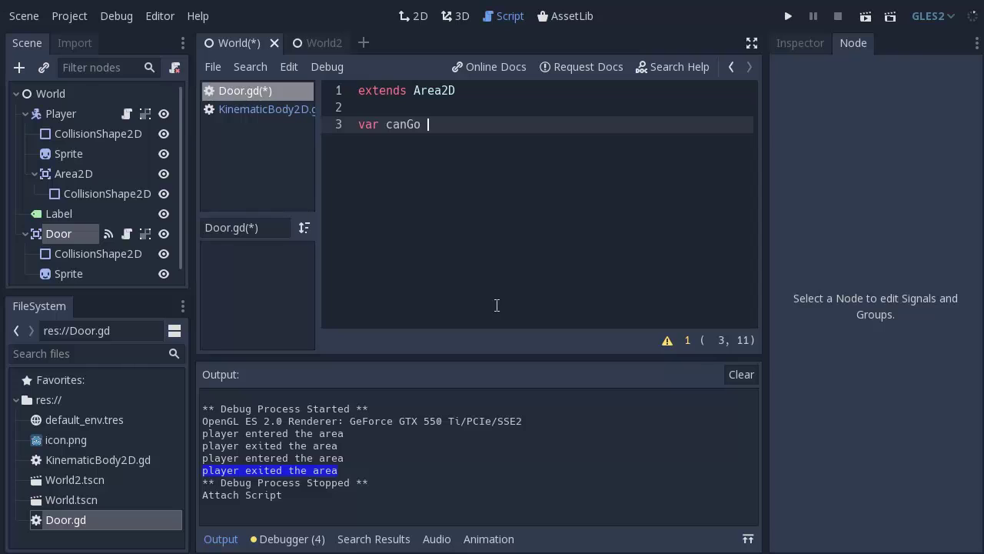
pyautogui.write('= false')
pyautogui.press('Return')
pyautogui.press('Return')
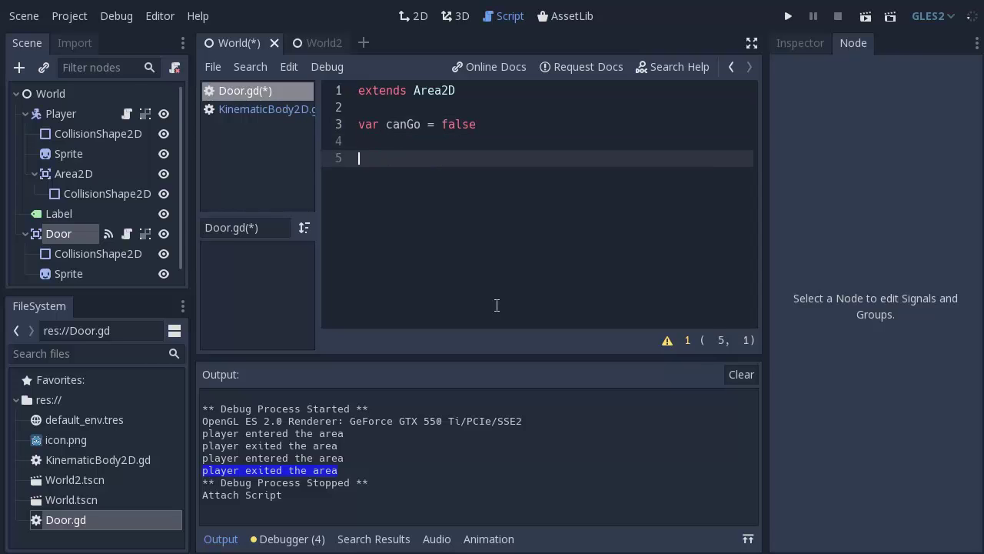
pyautogui.write('export(String, FILE, ')
pyautogui.write('*')
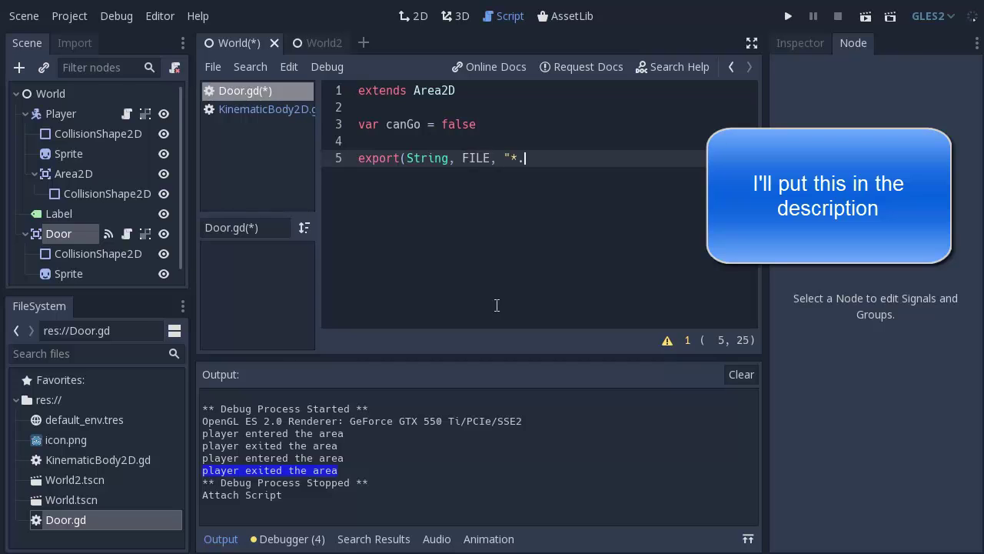
pyautogui.write('tscn") ')
pyautogui.write('var')
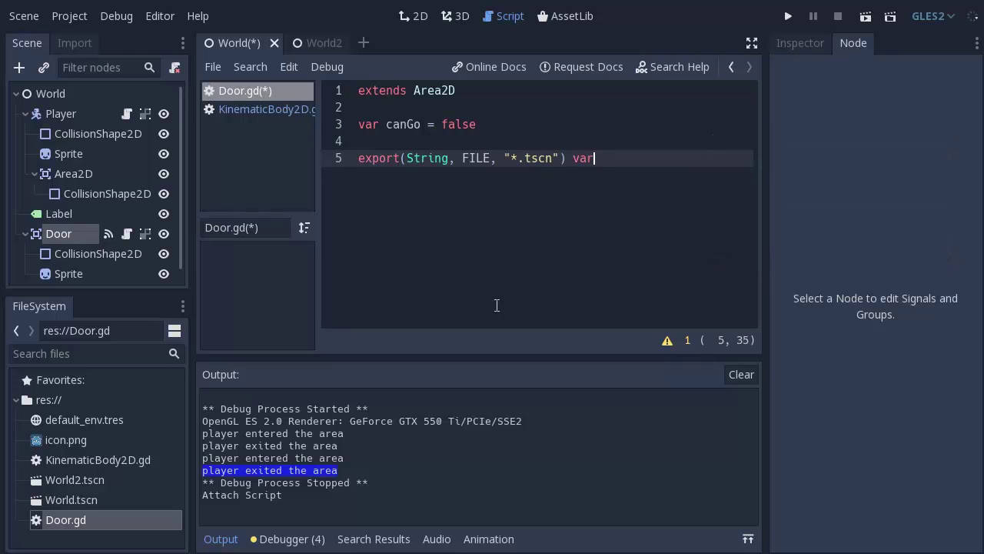
pyautogui.write('world_scen')
pyautogui.press('BackSpace')
pyautogui.write('ne')
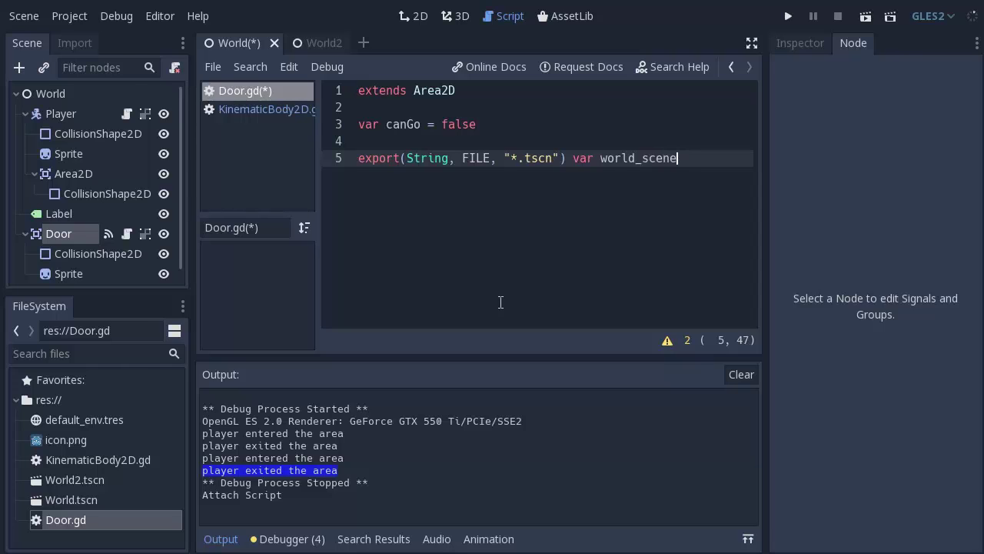
pyautogui.moveTo(688, 158); pyautogui.dragTo(598, 158)
pyautogui.click(615, 158)
pyautogui.hotkey('ctrl', 's')
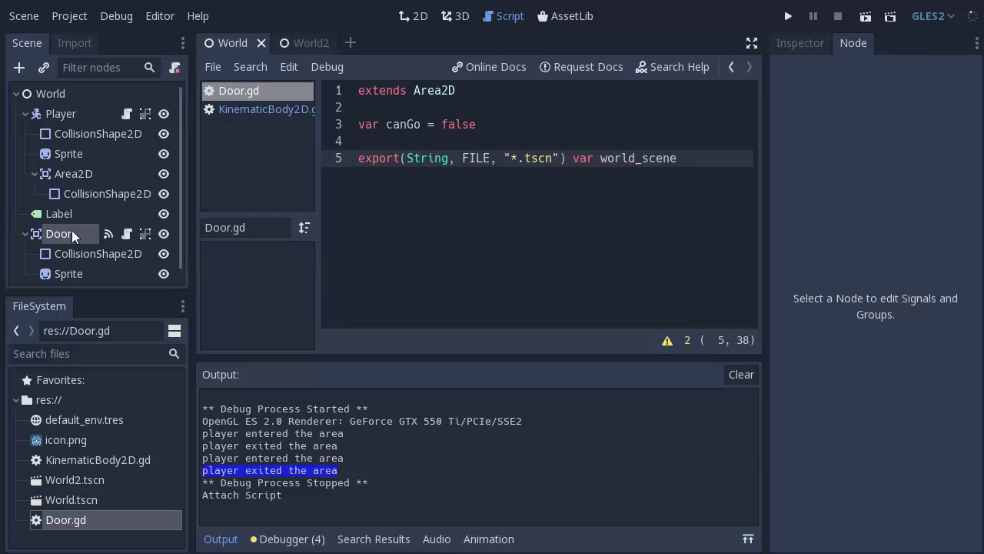
# - Set level 1 Door's World Scene property to World2.tscn in the Inspector
pyautogui.click(73, 233)
pyautogui.click(806, 43)
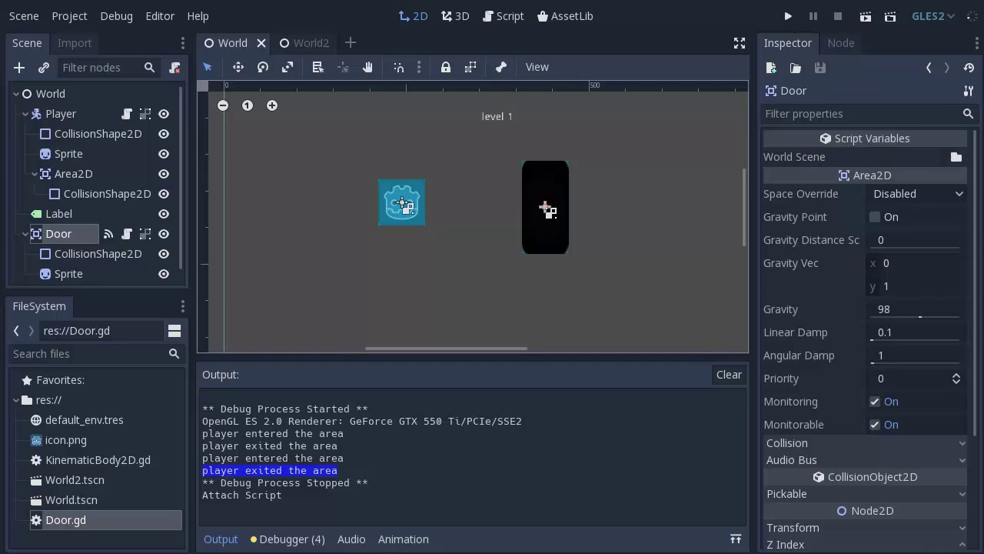
pyautogui.click(956, 156)
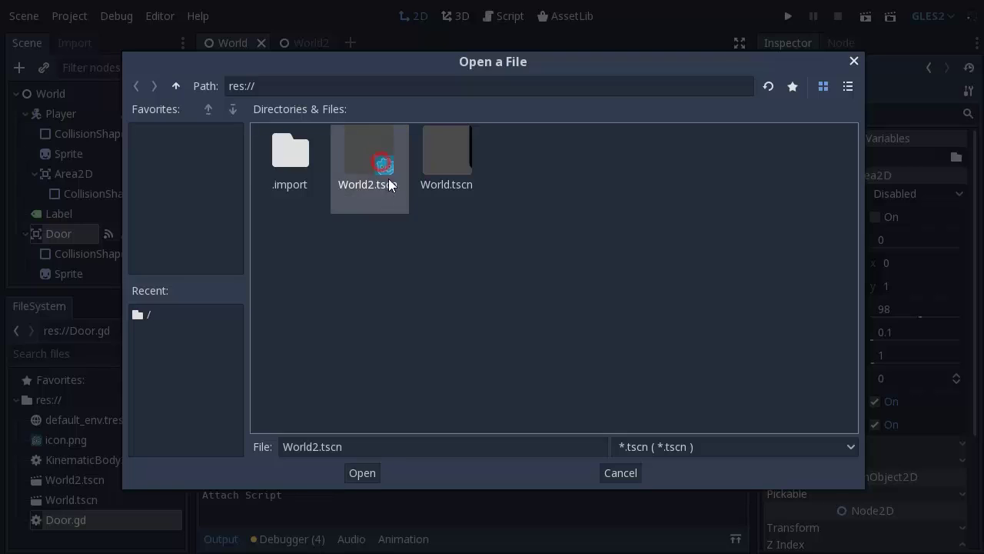
pyautogui.doubleClick(374, 179)
# - In World2, set the Door's World Scene to World.tscn, then return to level 1's Door script
pyautogui.doubleClick(75, 479)
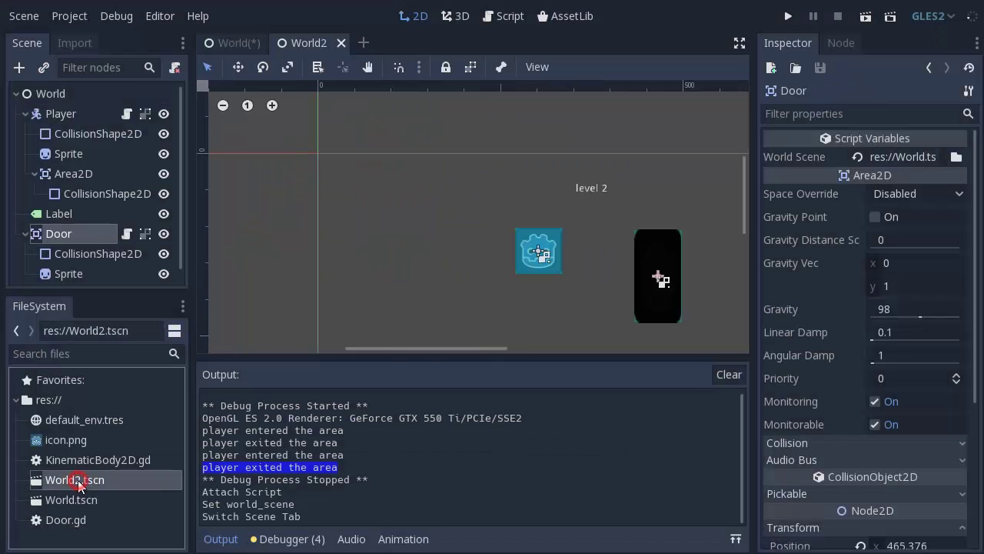
pyautogui.scroll(-3, 736, 241)
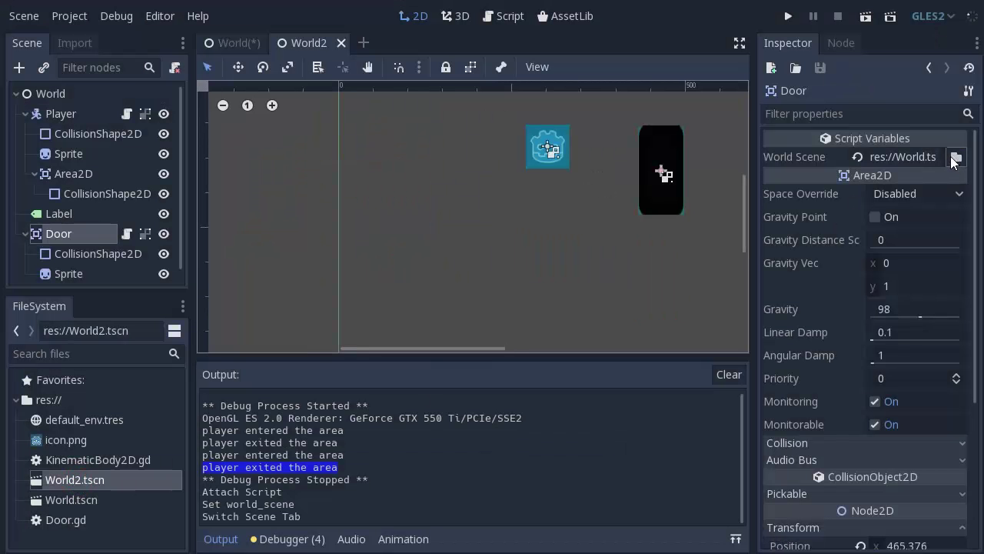
pyautogui.click(957, 157)
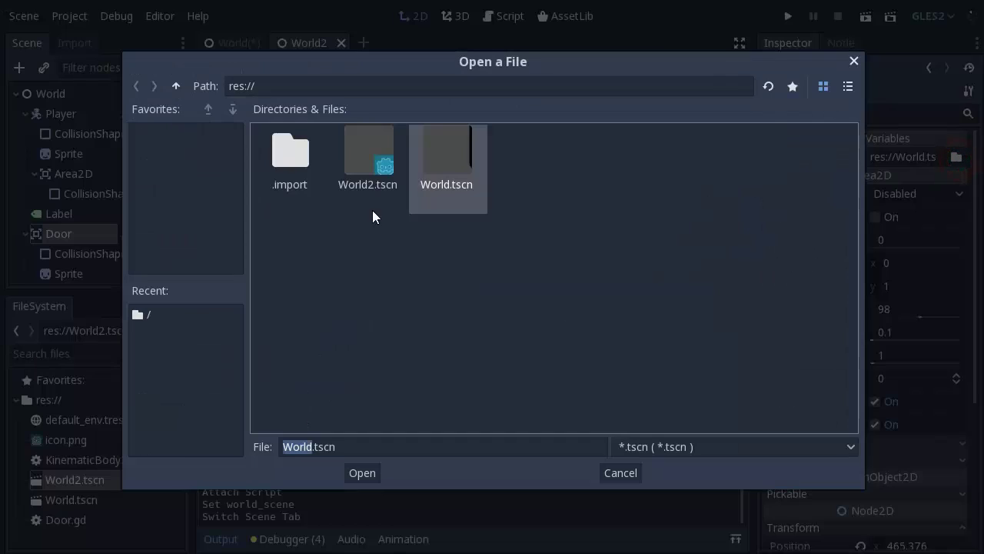
pyautogui.doubleClick(471, 170)
pyautogui.click(233, 45)
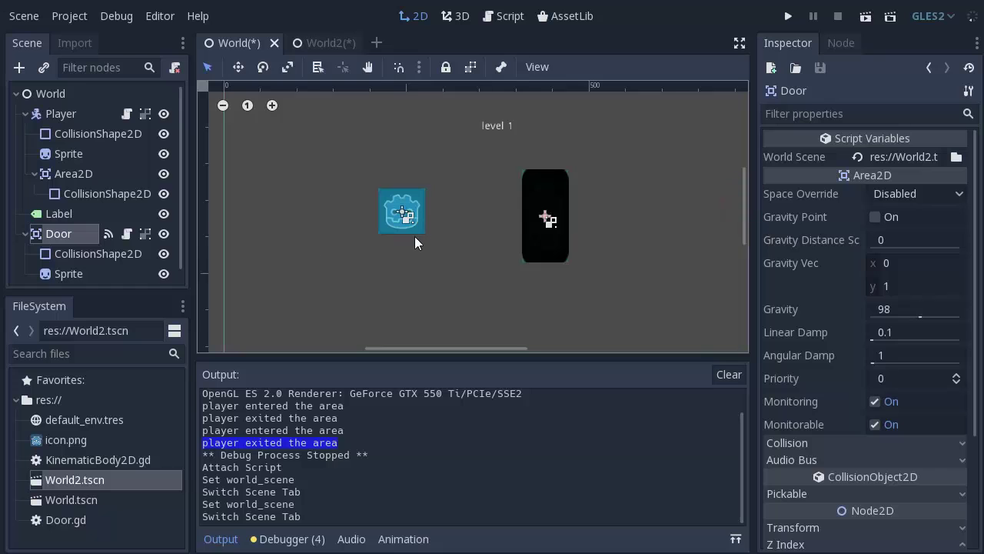
pyautogui.click(127, 233)
# - Add func _physics_process(delta) with if Input.is_action_just_pressed("ui_accept")
pyautogui.click(696, 157)
pyautogui.press('Return')
pyautogui.press('Return')
pyautogui.write('func _phyhs')
pyautogui.press('BackSpace')
pyautogui.press('BackSpace')
pyautogui.write('s')
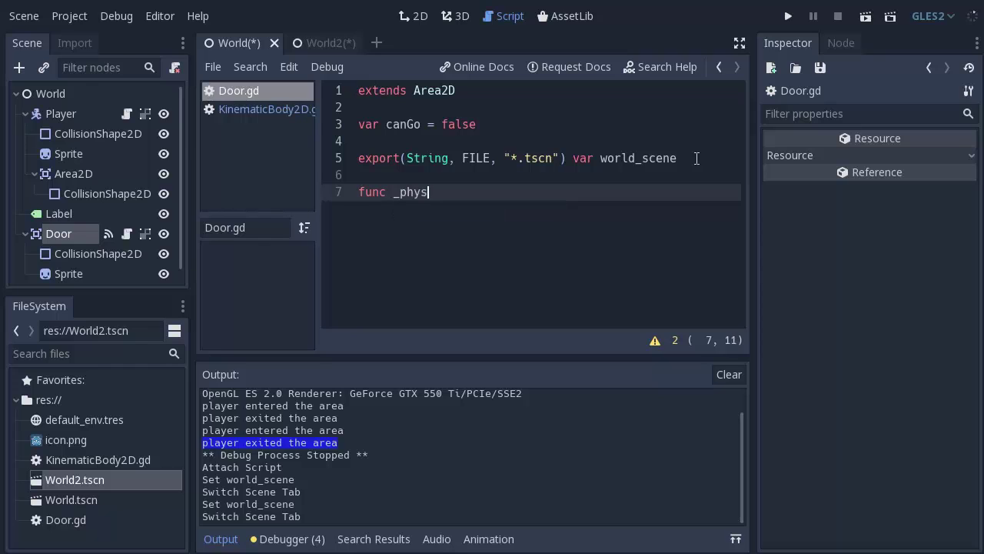
pyautogui.press('Return')
pyautogui.press('Return')
pyautogui.write('if Input.')
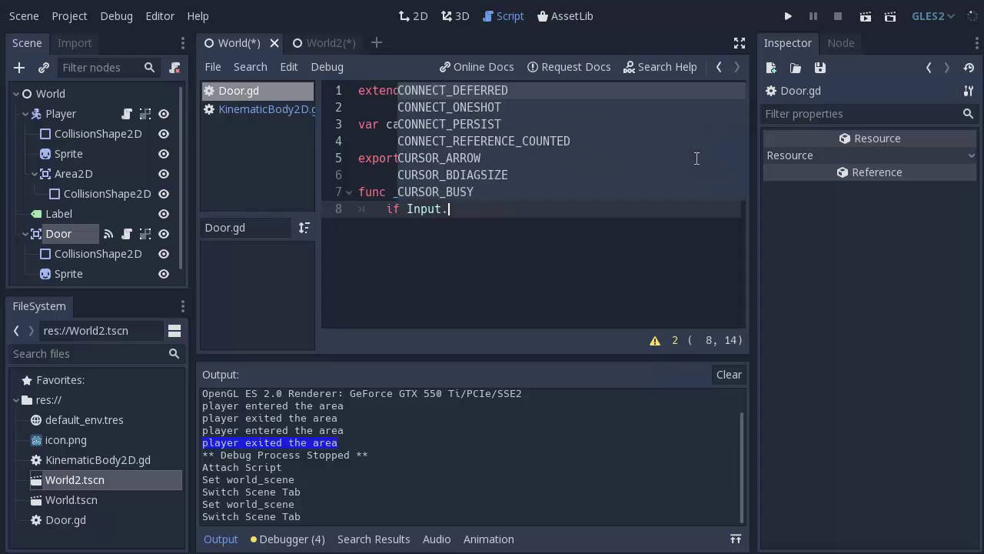
pyautogui.write('is')
pyautogui.press('Return')
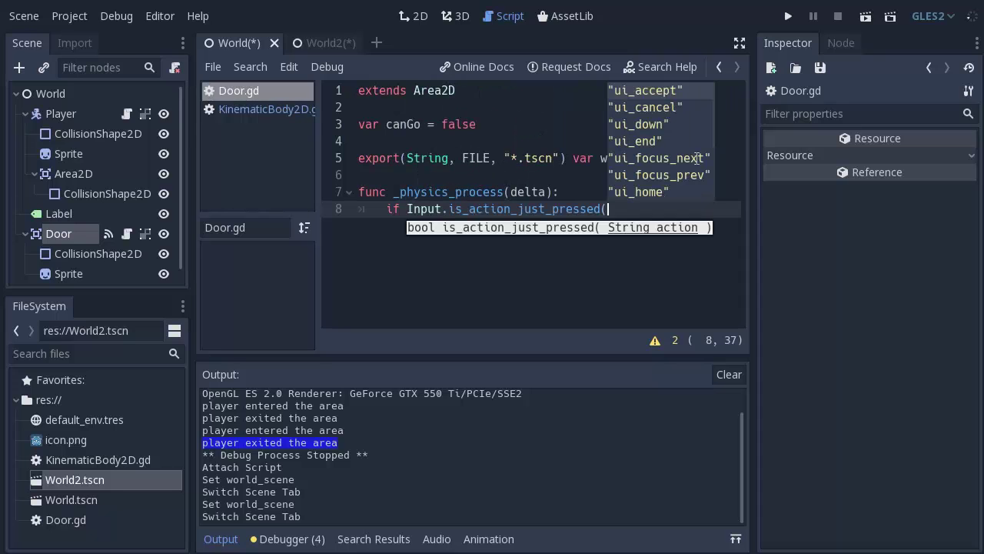
pyautogui.press('Return')
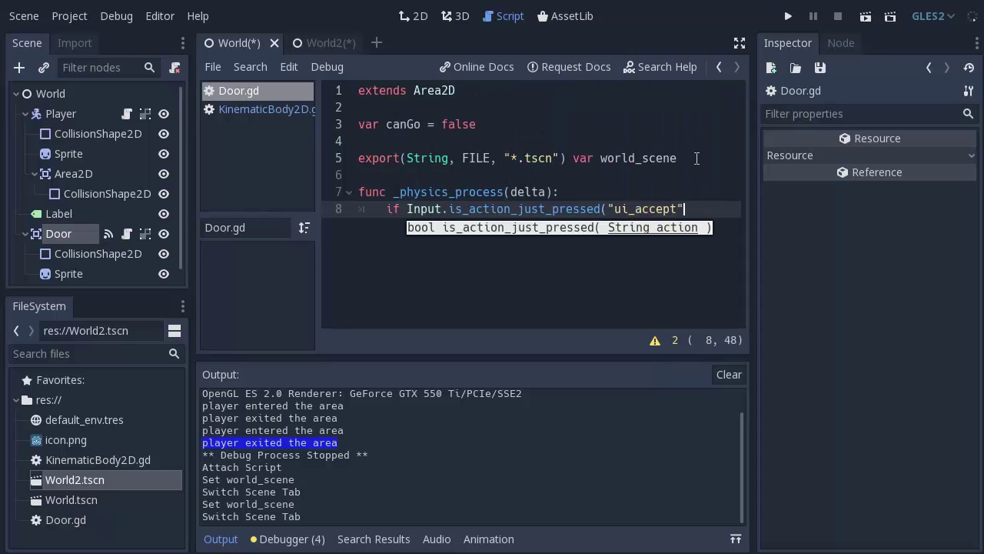
pyautogui.write(')')
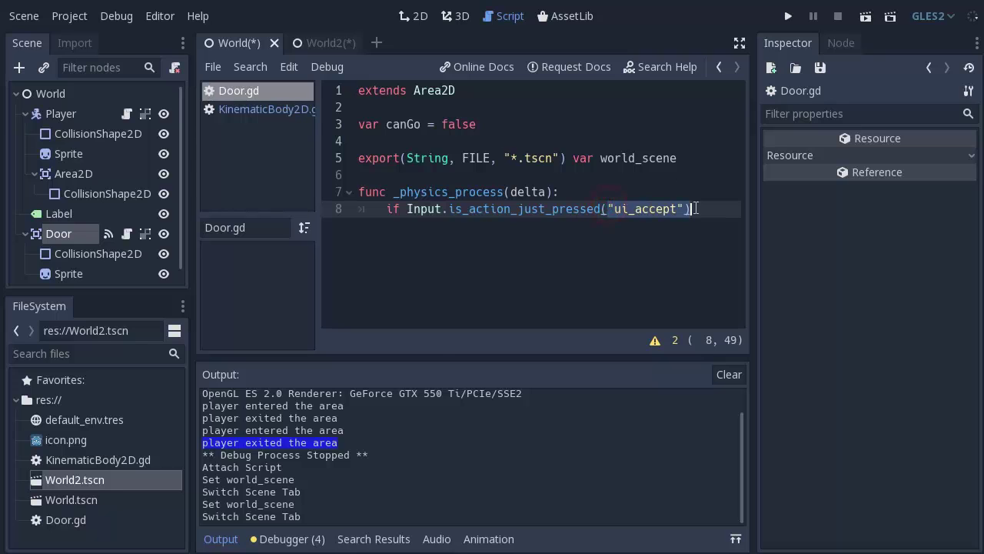
# - Extend the if condition with "and canGo == true:"
pyautogui.doubleClick(408, 209)
pyautogui.moveTo(443, 209); pyautogui.dragTo(607, 209)
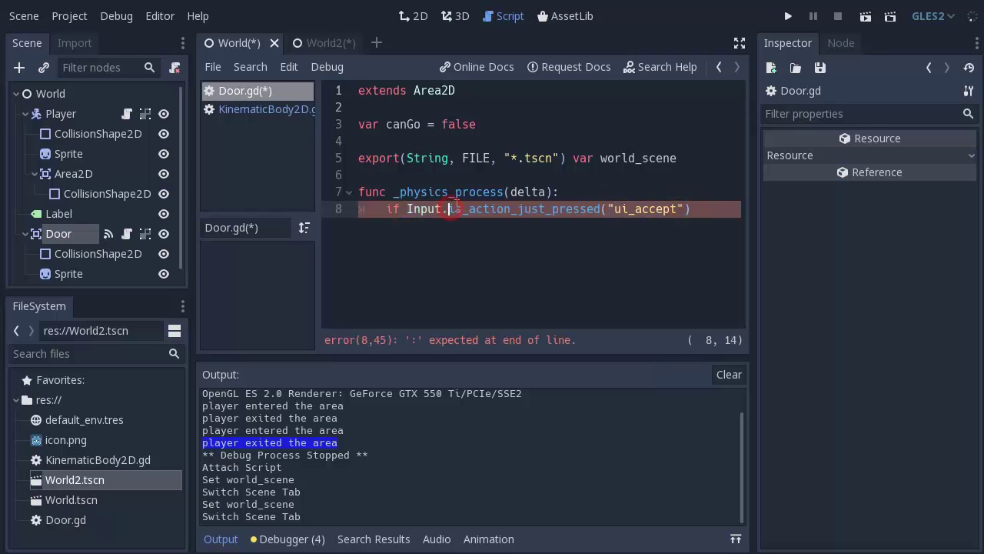
pyautogui.click(642, 209)
pyautogui.click(744, 206)
pyautogui.write('and canGo == ')
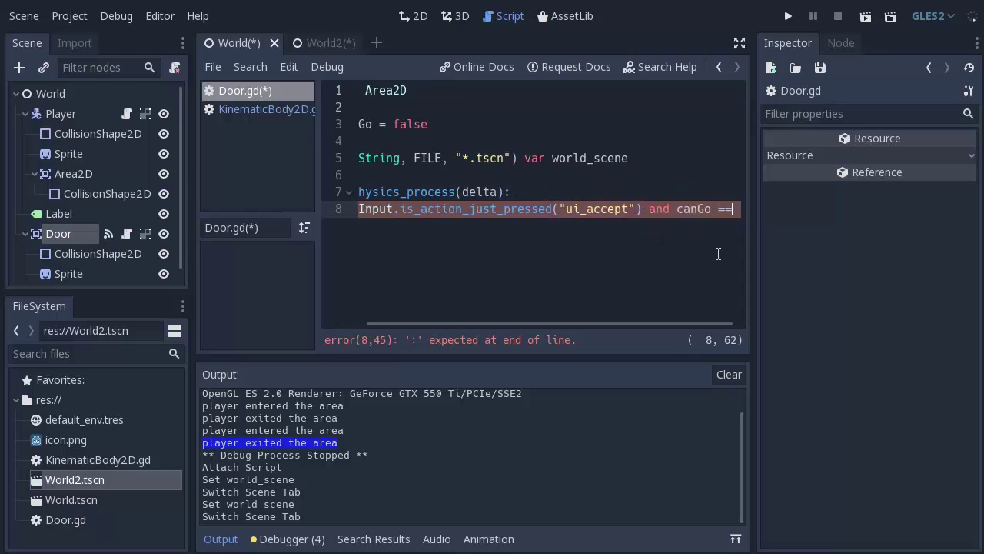
pyautogui.write('true')
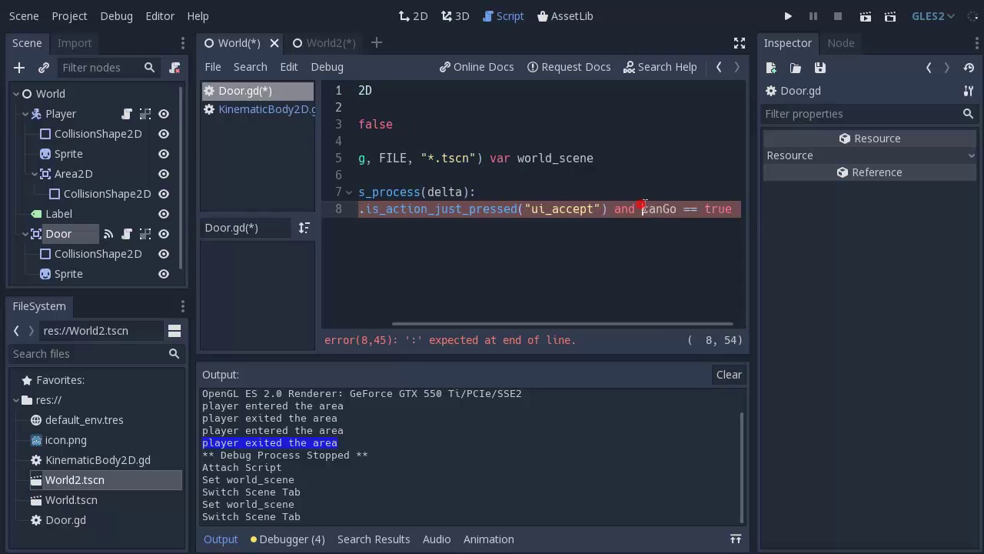
pyautogui.click(747, 210)
pyautogui.write(':')
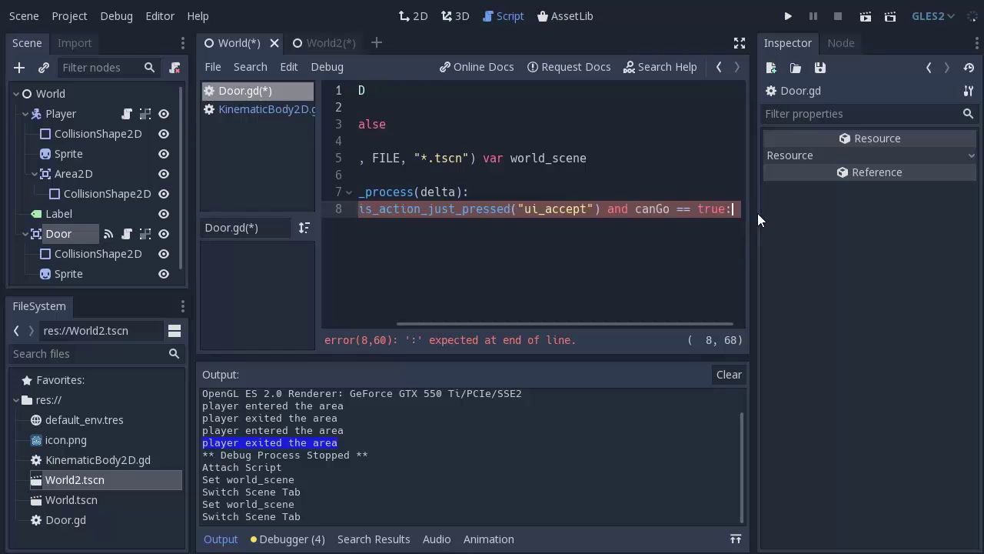
# - Fill the if block with pass and a "#go to next level" comment
pyautogui.press('Return')
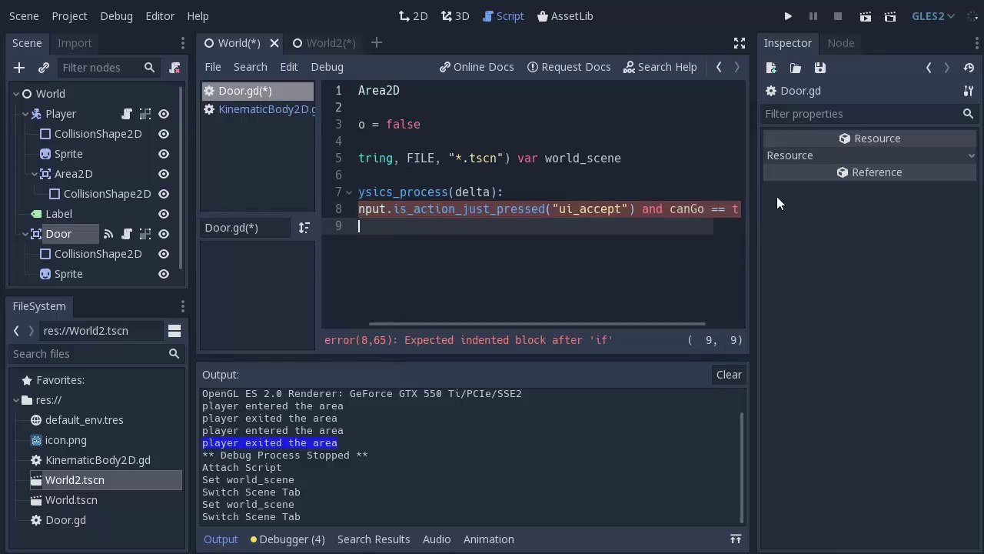
pyautogui.moveTo(623, 324); pyautogui.dragTo(564, 323)
pyautogui.click(499, 233)
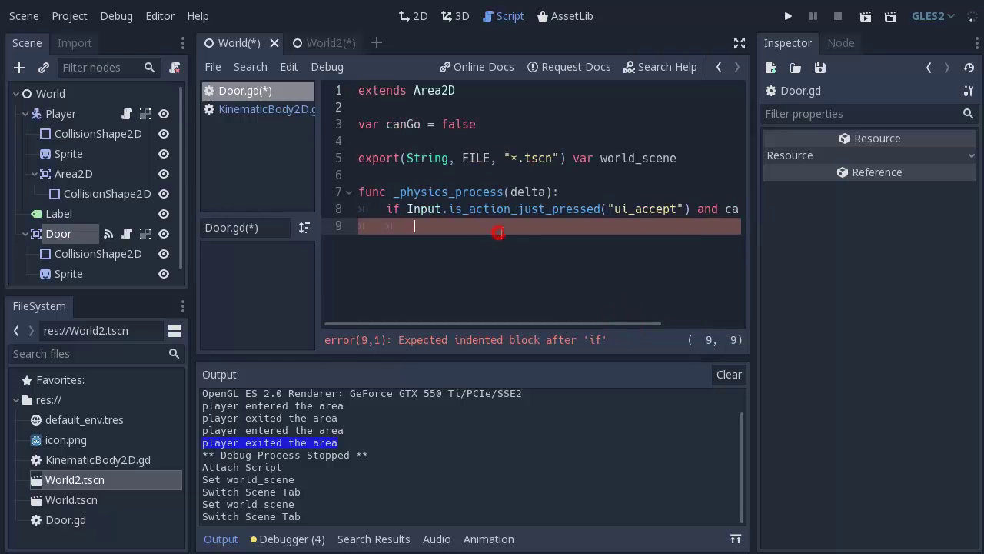
pyautogui.write('pass')
pyautogui.press('Return')
pyautogui.press('Up')
pyautogui.write('#')
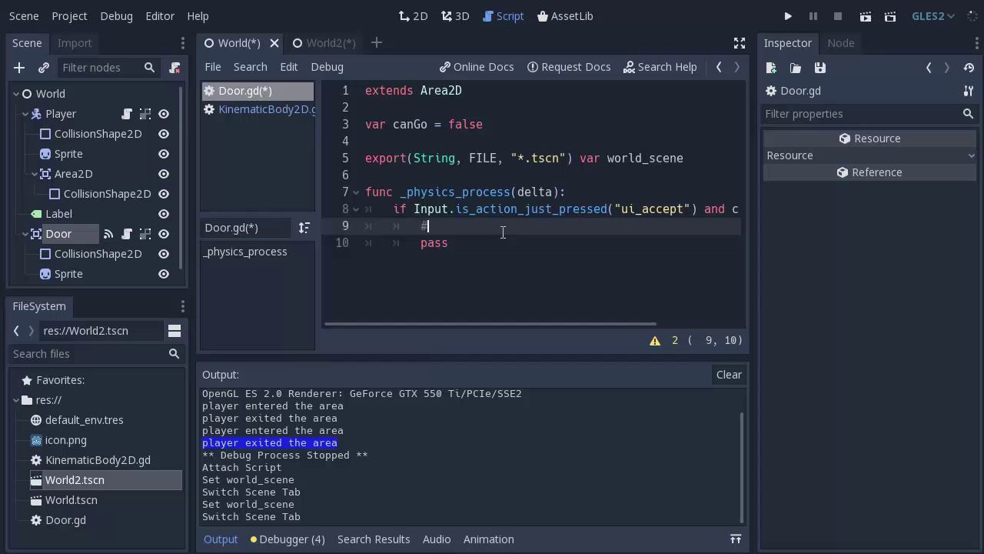
pyautogui.write('go to next level')
pyautogui.click(419, 225)
pyautogui.press('Return')
pyautogui.press('Up')
pyautogui.press('Down')
pyautogui.press('BackSpace')
pyautogui.press('BackSpace')
pyautogui.press('BackSpace')
pyautogui.click(542, 226)
pyautogui.press('Return')
# - Below the comment, call get_tree().change_scene(world_scene)
pyautogui.write('get')
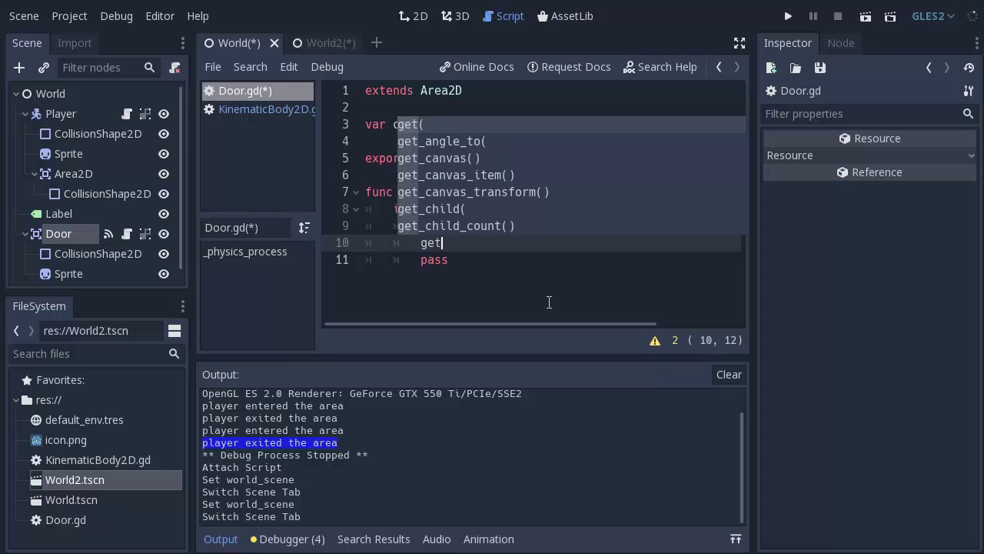
pyautogui.write('_tree')
pyautogui.press('Return')
pyautogui.write('.')
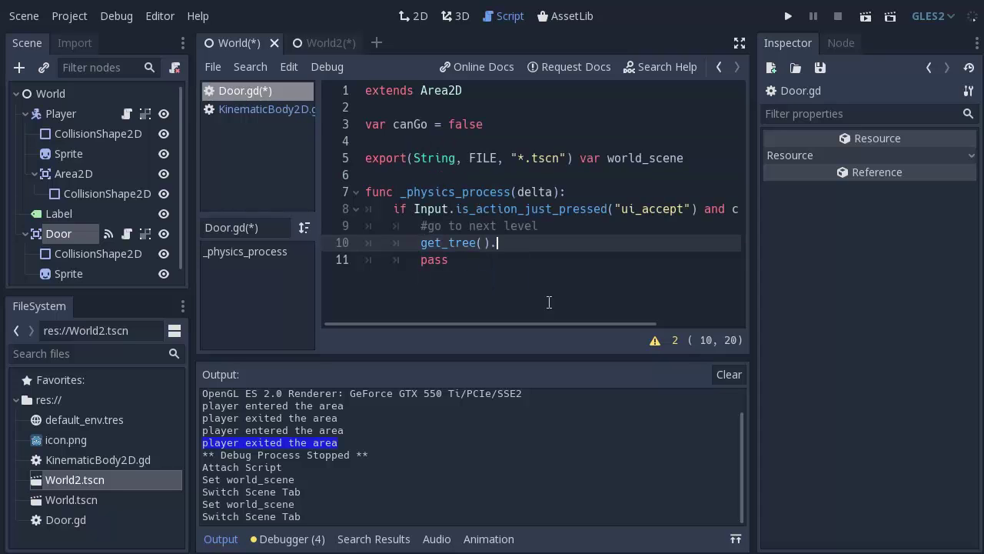
pyautogui.write('cha')
pyautogui.press('Return')
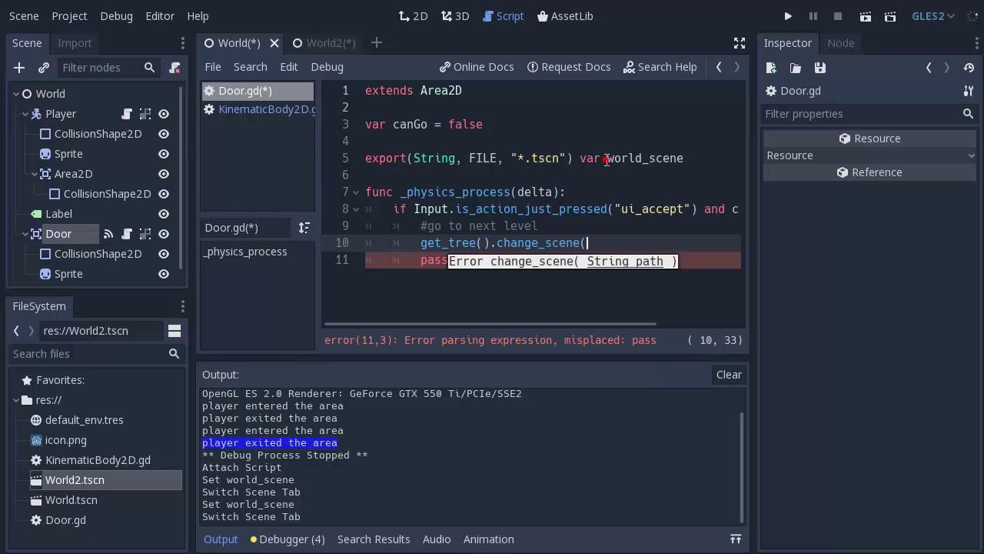
pyautogui.moveTo(608, 157); pyautogui.dragTo(683, 158)
pyautogui.click(701, 243)
pyautogui.write('world_')
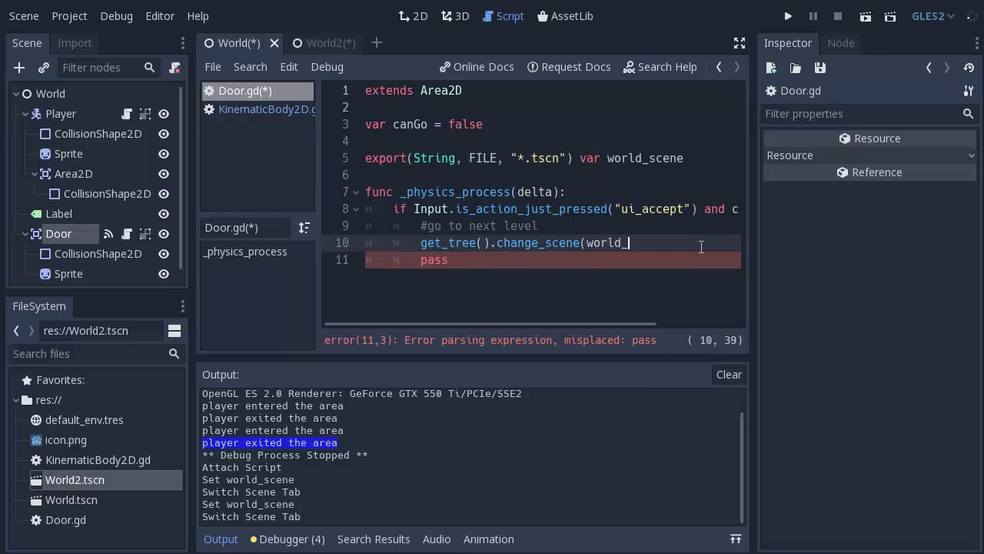
pyautogui.write('sce')
pyautogui.write('ne)')
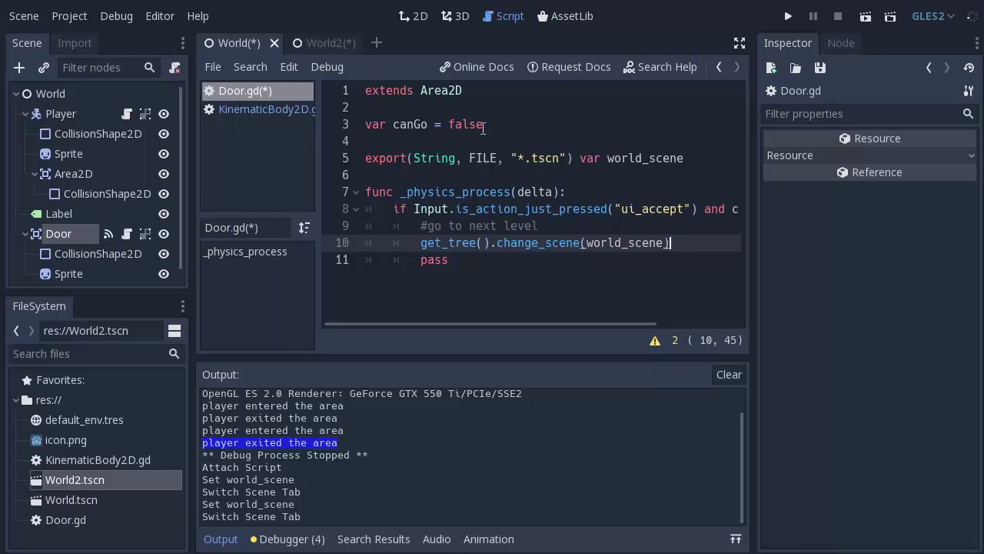
pyautogui.moveTo(492, 124); pyautogui.dragTo(323, 131)
pyautogui.click(421, 125)
pyautogui.moveTo(492, 125); pyautogui.dragTo(357, 125)
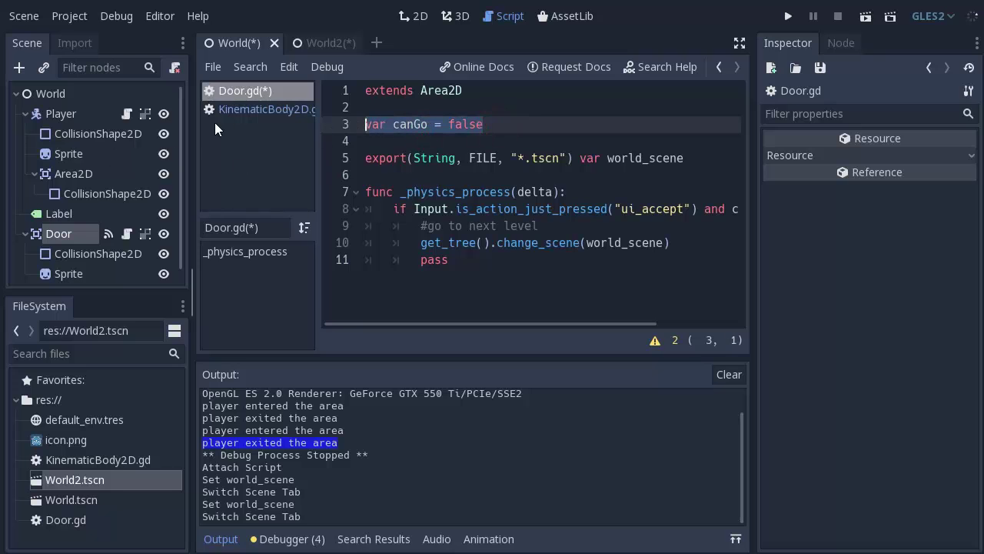
# - In the Player's script, add door.canGo = true to _on_Door_area_entered
pyautogui.click(105, 116)
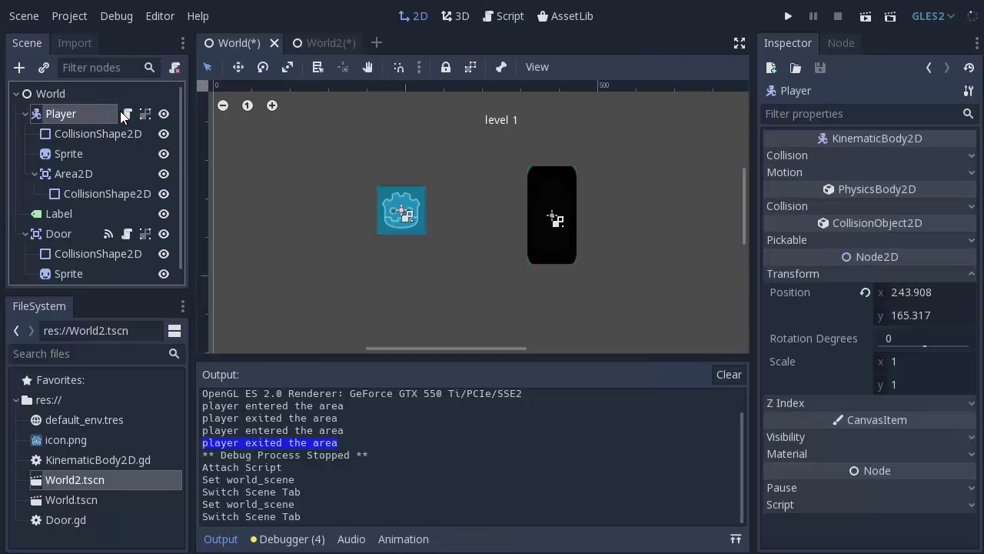
pyautogui.click(126, 114)
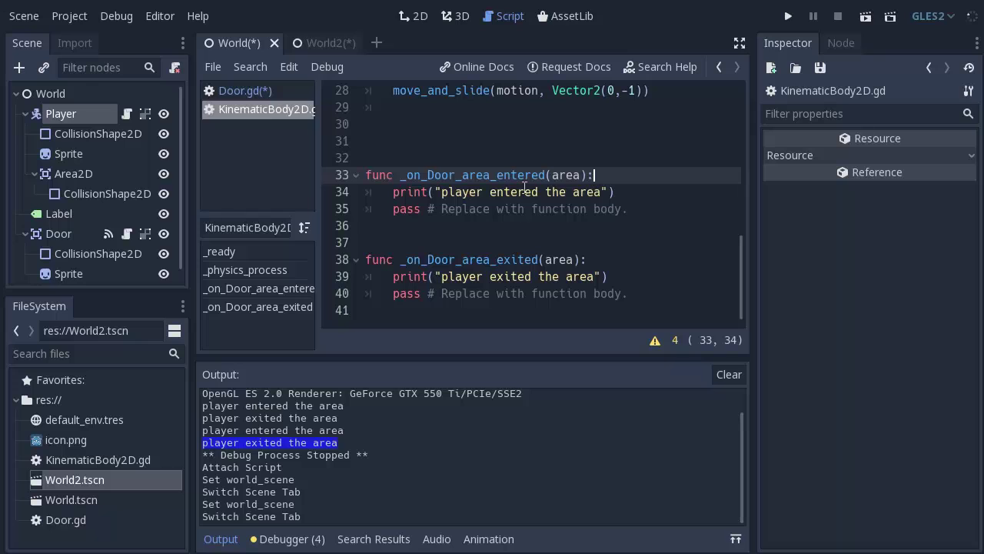
pyautogui.moveTo(400, 175); pyautogui.dragTo(595, 176)
pyautogui.click(619, 175)
pyautogui.click(635, 192)
pyautogui.press('Return')
pyautogui.write('door.canGo')
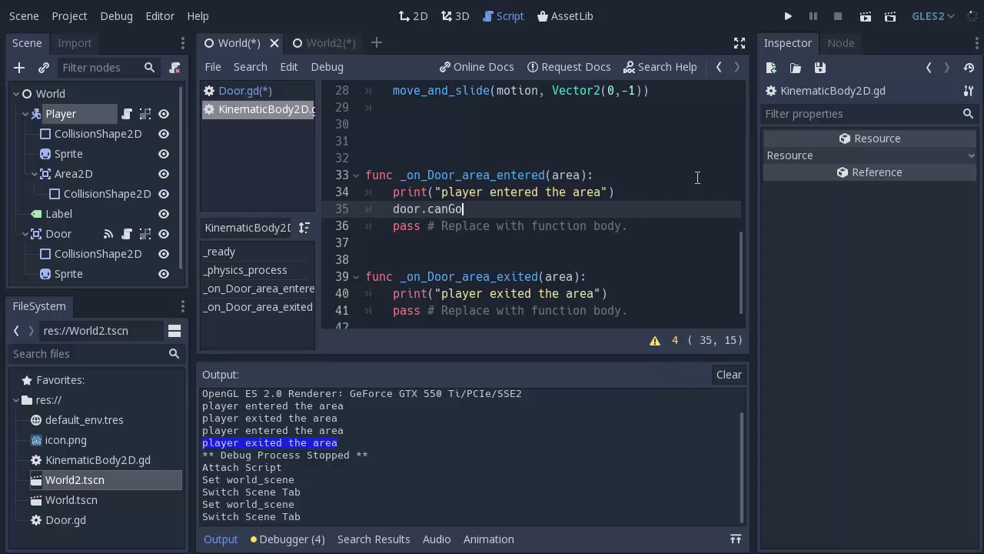
pyautogui.click(421, 208)
pyautogui.scroll(6, 569, 204)
pyautogui.scroll(3, 569, 203)
pyautogui.moveTo(645, 209); pyautogui.dragTo(422, 209)
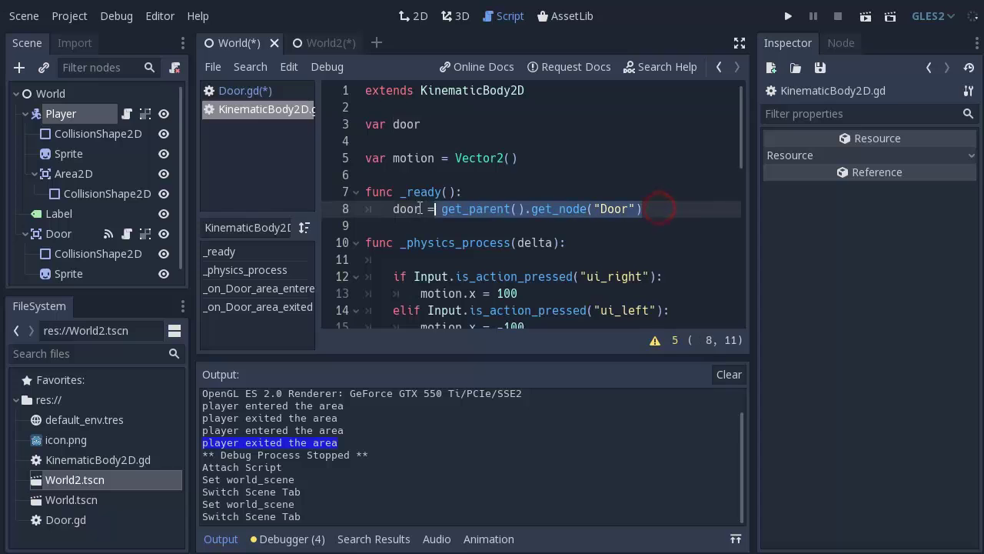
pyautogui.scroll(-1, 461, 245)
pyautogui.scroll(-9, 461, 244)
pyautogui.click(476, 193)
pyautogui.write('= true')
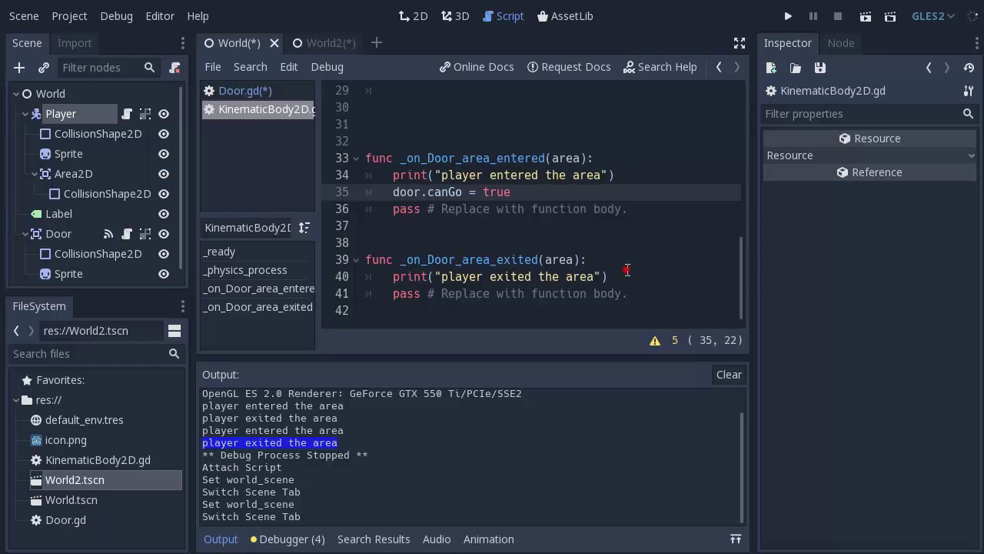
# - Add door.canGo = false to _on_Door_area_exited, plus a get_parent().get_node("Door").canGo = false line
pyautogui.click(703, 277)
pyautogui.press('Return')
pyautogui.write('door.canGo = ')
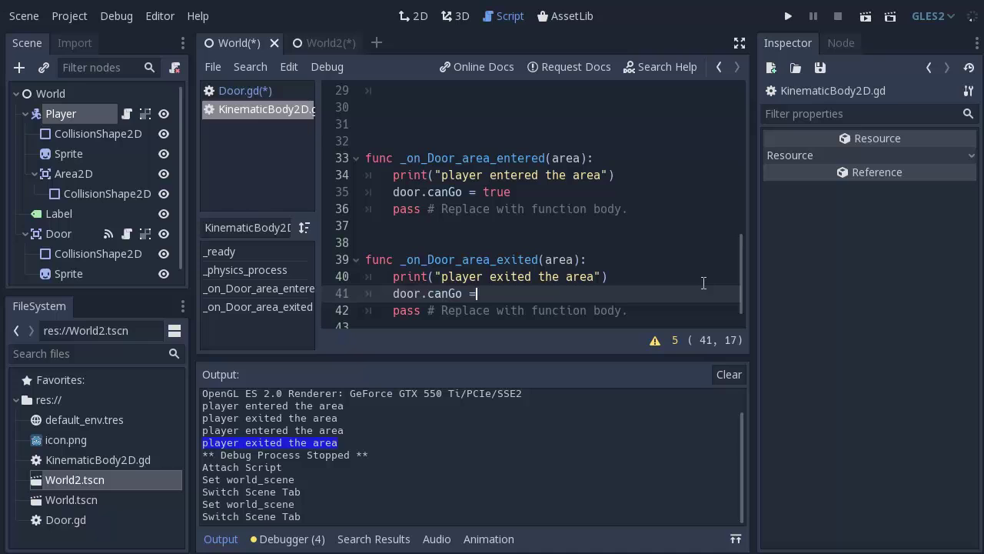
pyautogui.write('false')
pyautogui.press('Return')
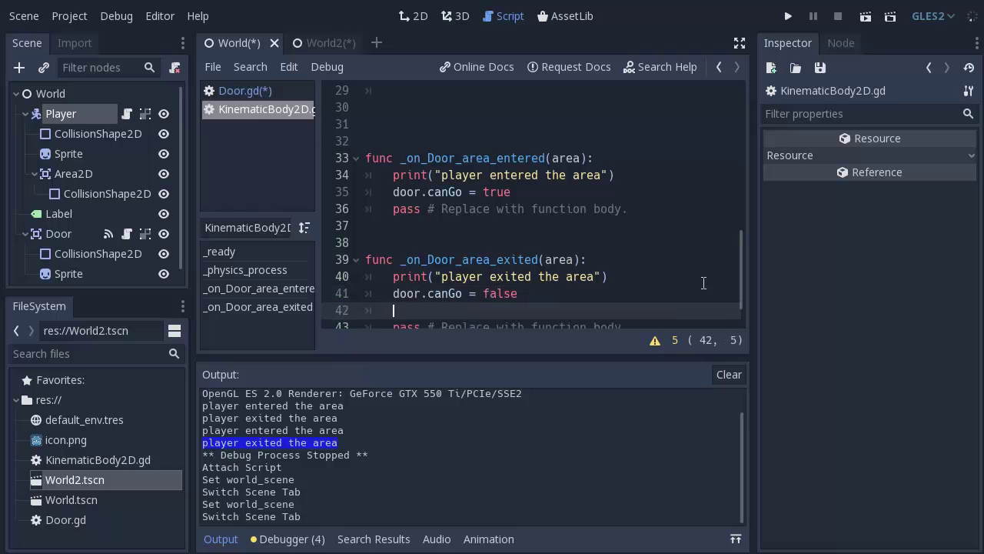
pyautogui.write('get_pa')
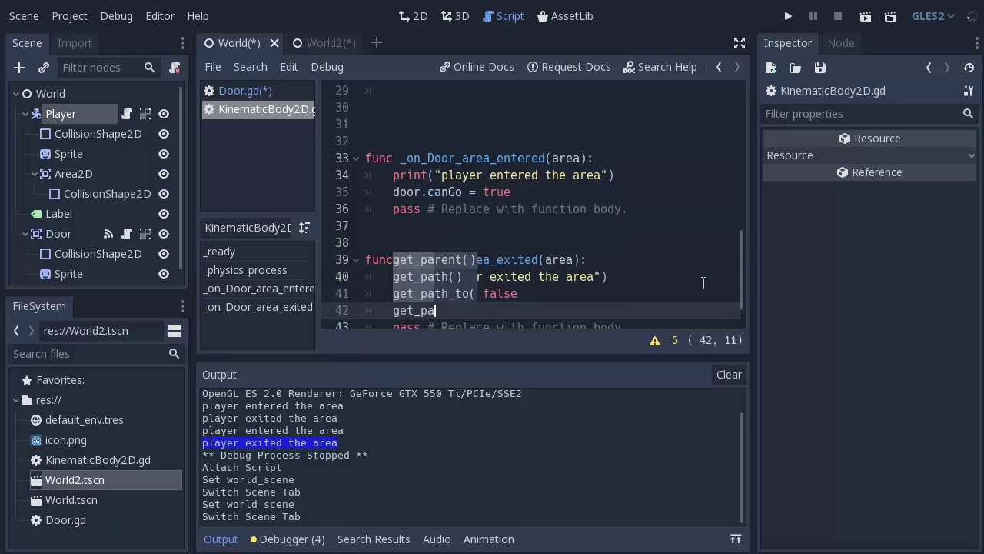
pyautogui.write('r')
pyautogui.press('Return')
pyautogui.write('.get_node')
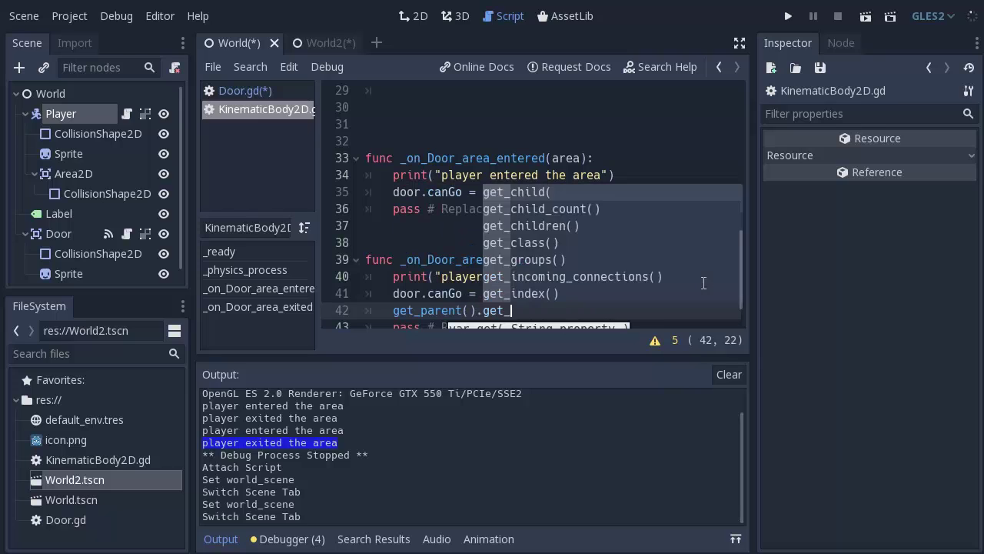
pyautogui.press('Return')
pyautogui.press('Down')
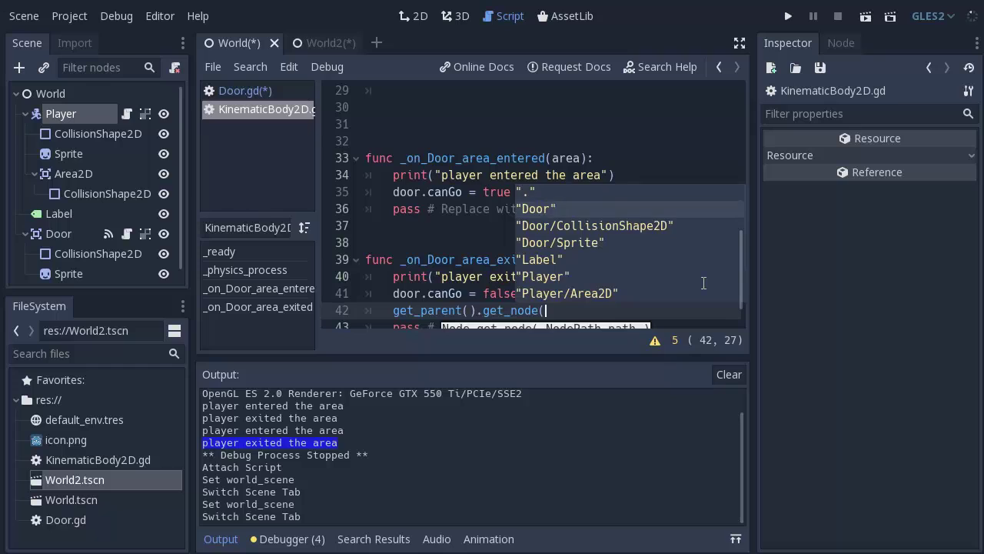
pyautogui.press('Return')
pyautogui.write(').canGo = false')
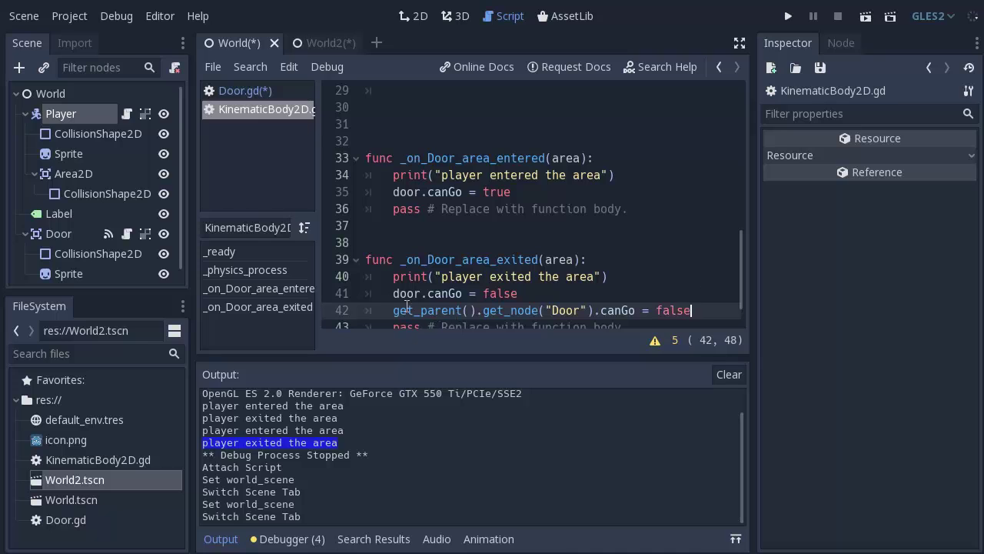
# - Delete the get_parent test line and run the project with F5
pyautogui.click(393, 292)
pyautogui.moveTo(393, 310)
pyautogui.mouseDown()
pyautogui.moveTo(648, 309)
pyautogui.moveTo(580, 310)
pyautogui.mouseUp()
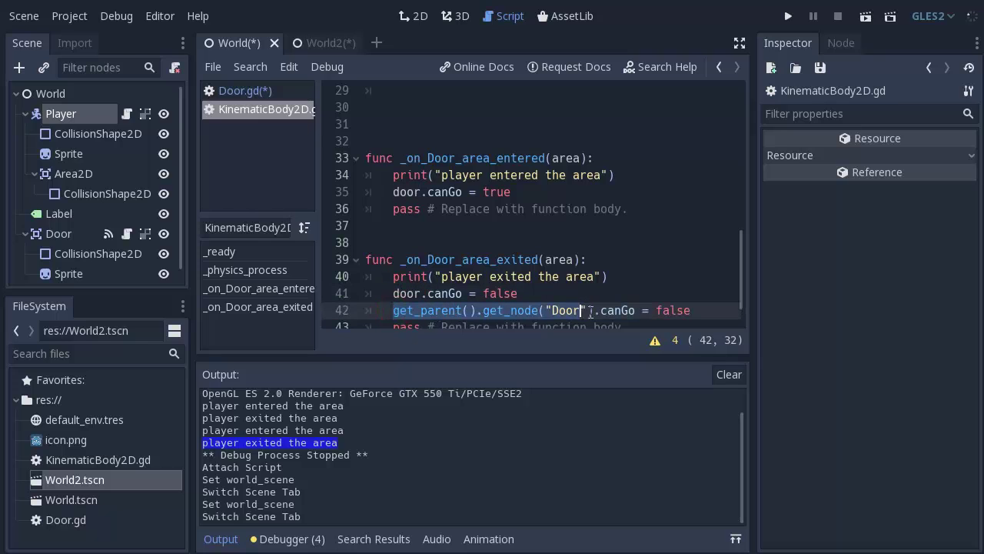
pyautogui.click(407, 293)
pyautogui.click(569, 309)
pyautogui.tripleClick(694, 311)
pyautogui.press('BackSpace')
pyautogui.scroll(-1, 624, 272)
pyautogui.press('BackSpace')
pyautogui.press('F5')
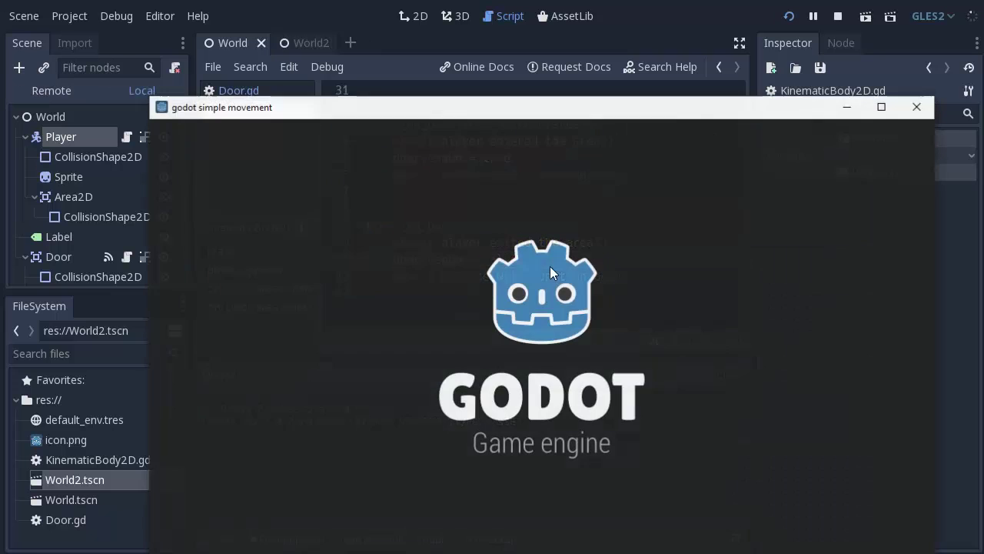
# - Walk the player to the door, enter level 2 with Enter, then close the game and reopen World2
pyautogui.press('Right')
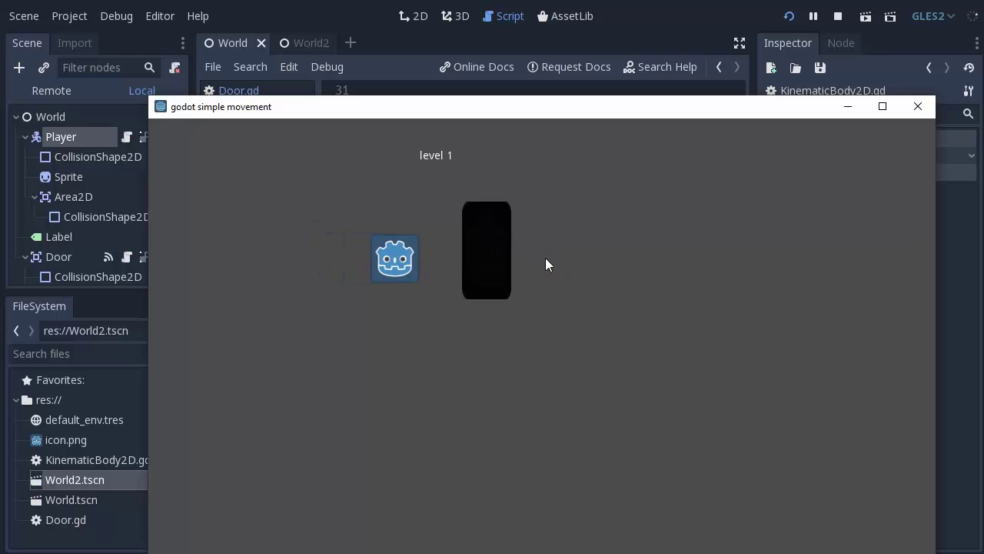
pyautogui.moveTo(538, 114); pyautogui.dragTo(726, 62)
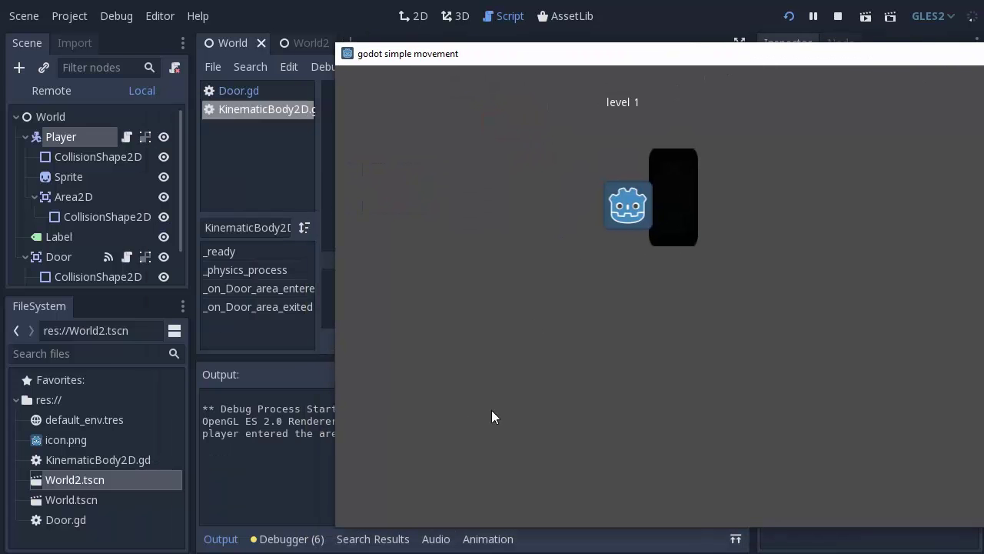
pyautogui.click(622, 293)
pyautogui.press('Return')
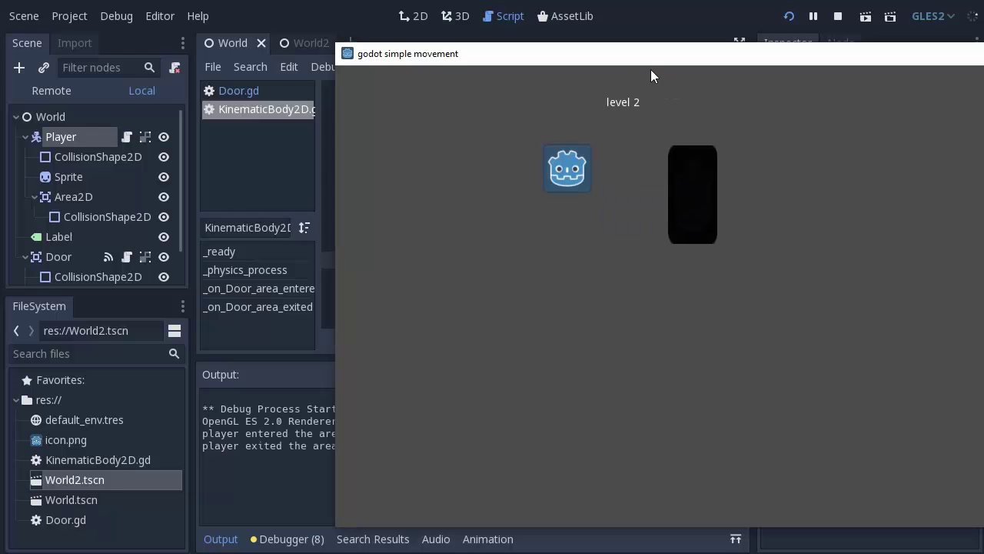
pyautogui.press('Right')
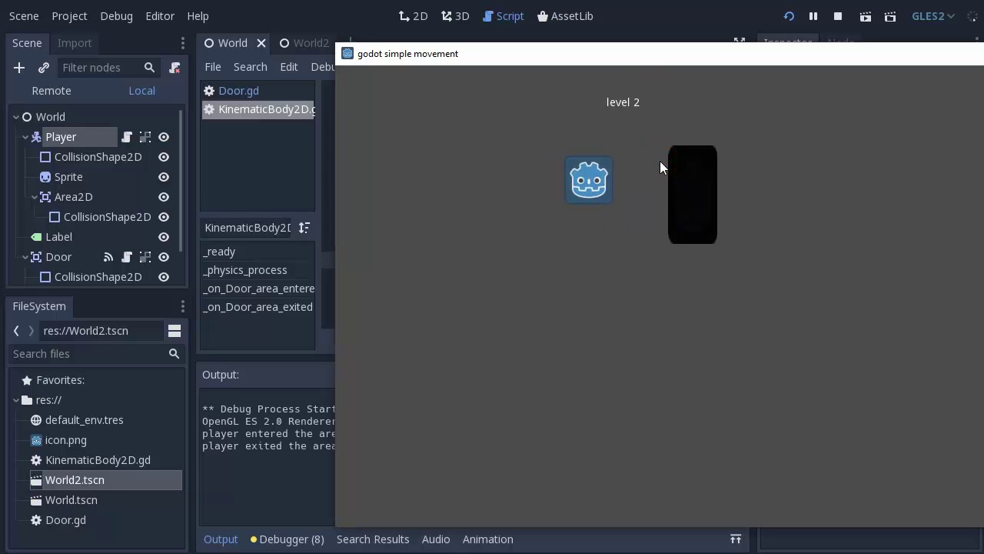
pyautogui.press('Down')
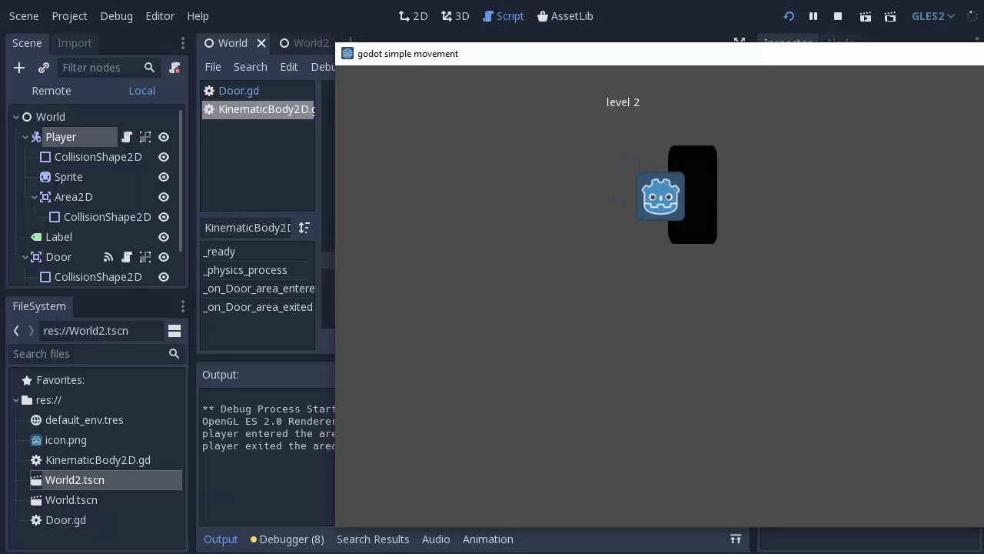
pyautogui.hotkey('alt', 'F4')
pyautogui.click(311, 45)
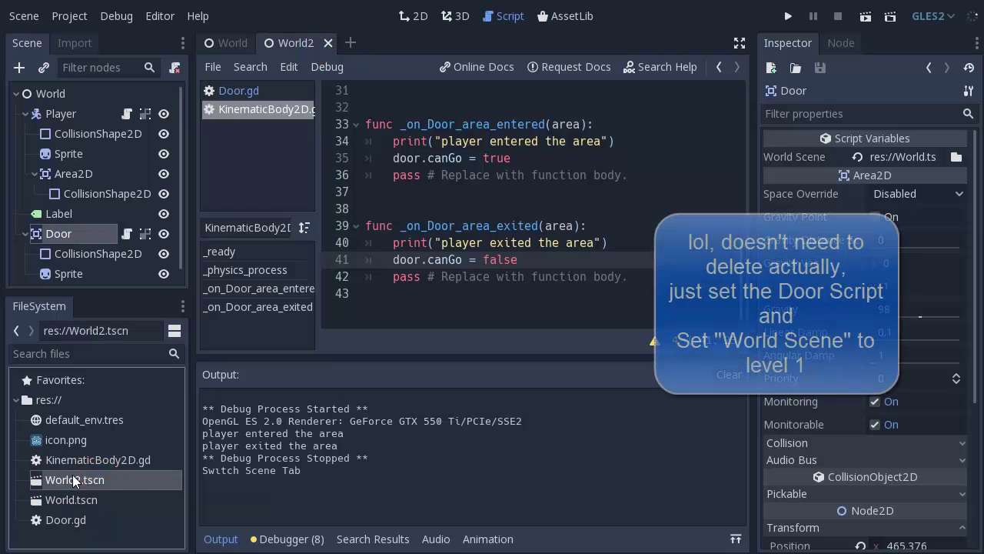
# - Delete the old World2.tscn and duplicate World.tscn as World2.tscn
pyautogui.press('Delete')
pyautogui.press('Return')
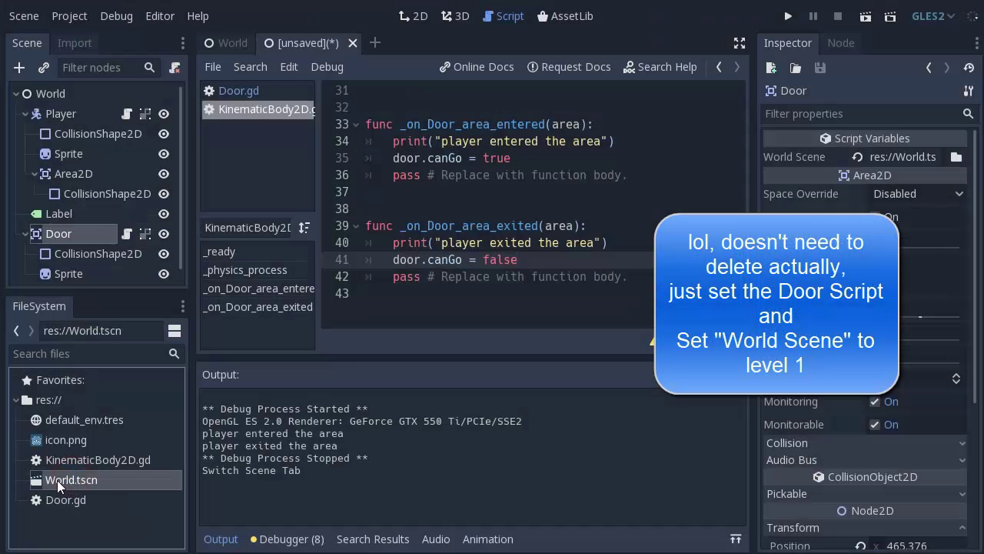
pyautogui.rightClick(63, 475)
pyautogui.click(101, 421)
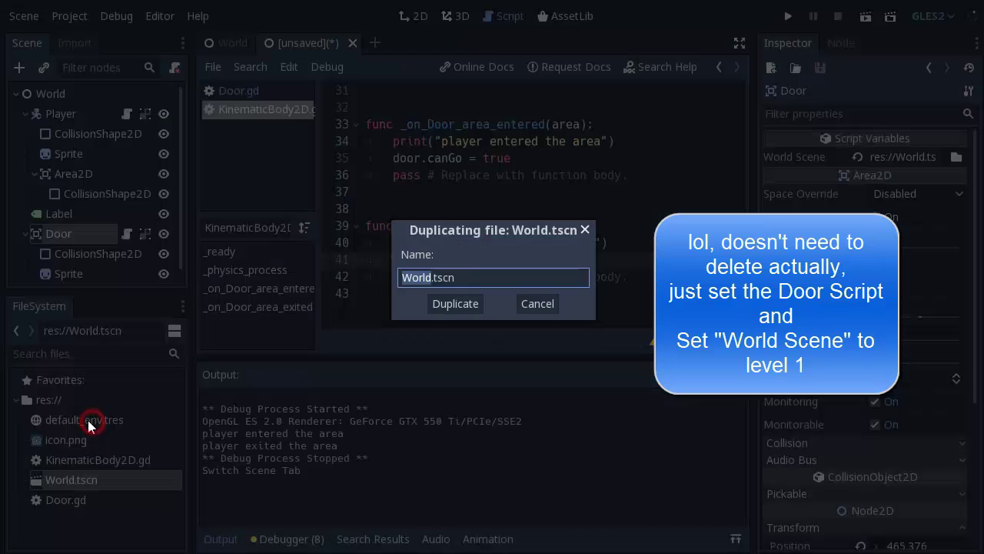
pyautogui.click(430, 278)
pyautogui.write('2')
pyautogui.press('Return')
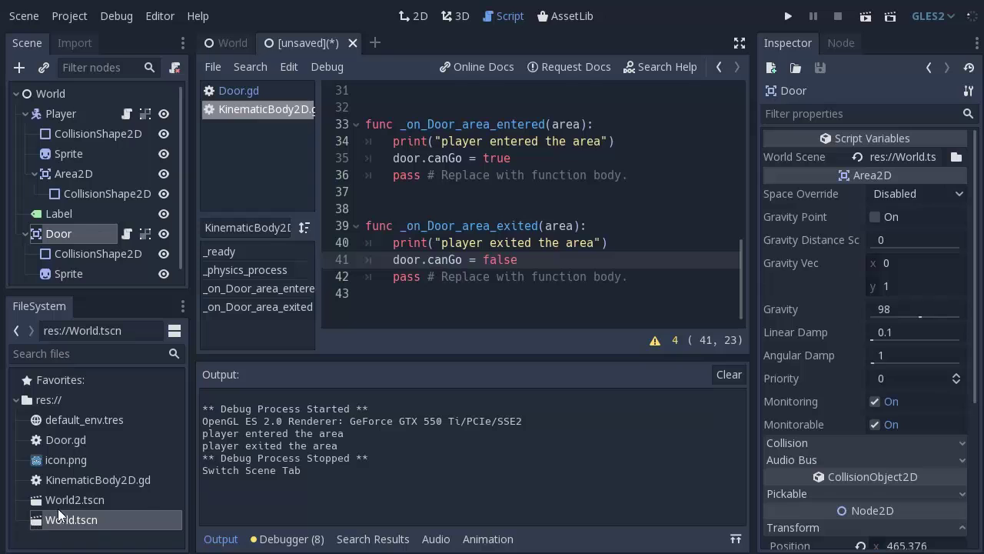
# - Open World2.tscn and set its Door's World Scene to World.tscn
pyautogui.click(65, 499)
pyautogui.doubleClick(90, 499)
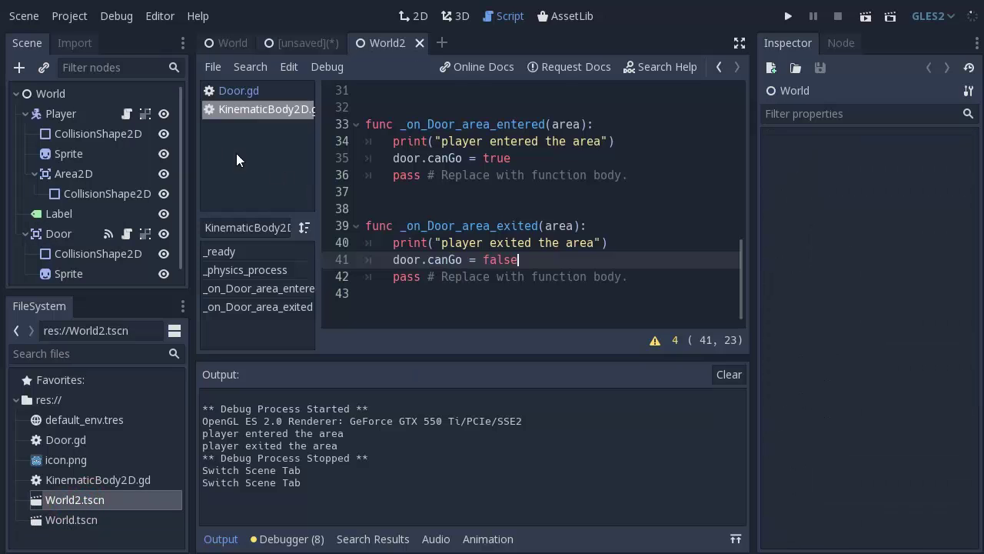
pyautogui.click(58, 233)
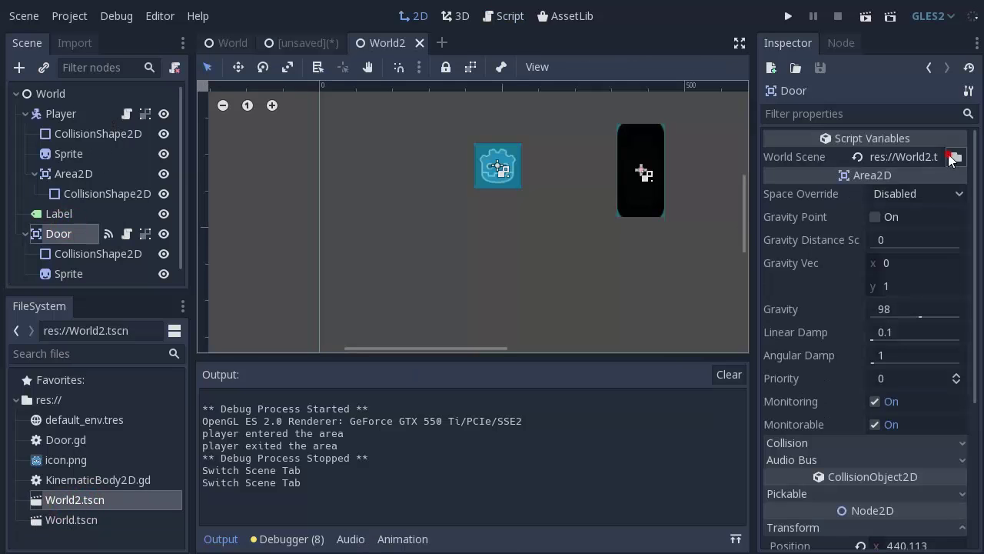
pyautogui.click(957, 157)
pyautogui.click(454, 162)
pyautogui.doubleClick(458, 164)
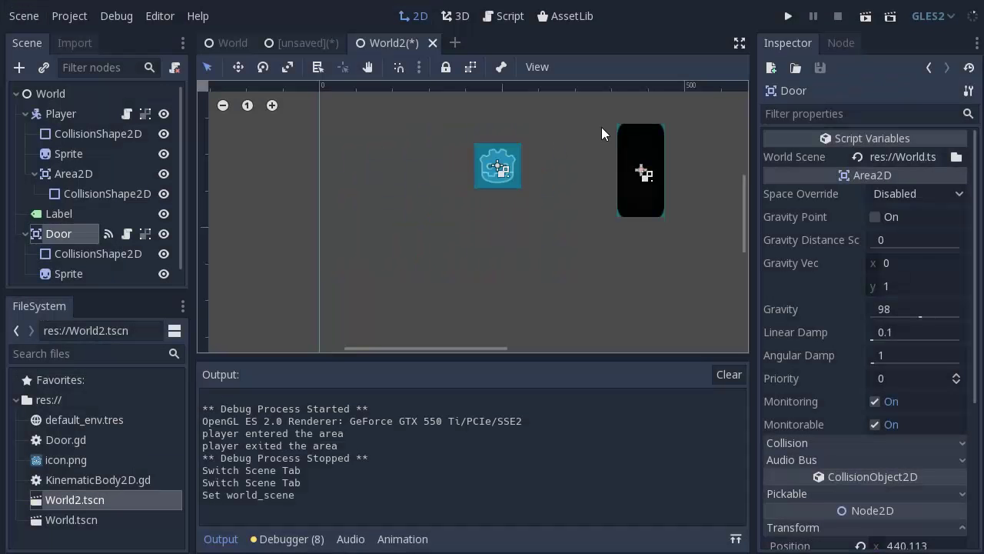
# - Change the Label text to 'level 2' and run the project
pyautogui.moveTo(742, 177); pyautogui.dragTo(662, 158)
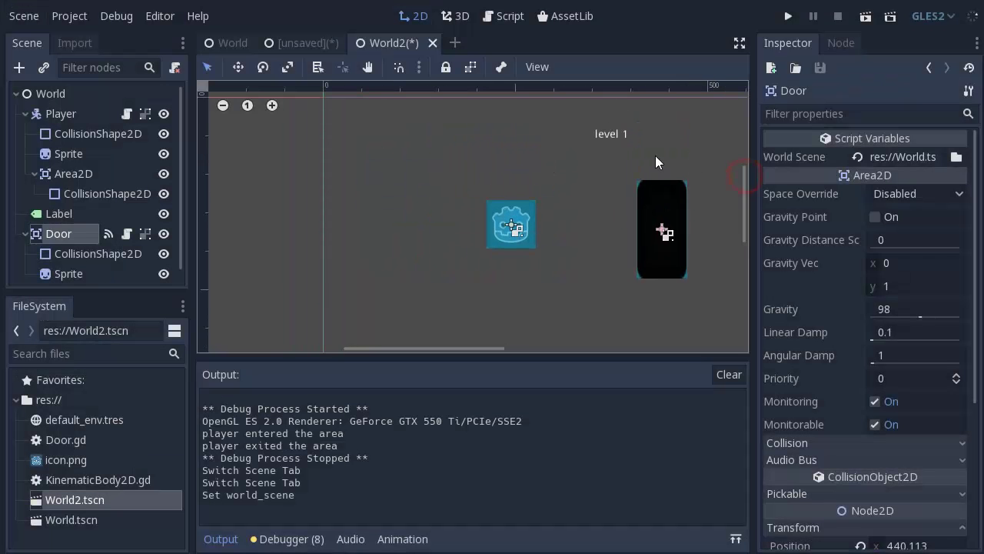
pyautogui.click(611, 134)
pyautogui.click(875, 204)
pyautogui.press('BackSpace')
pyautogui.write('2')
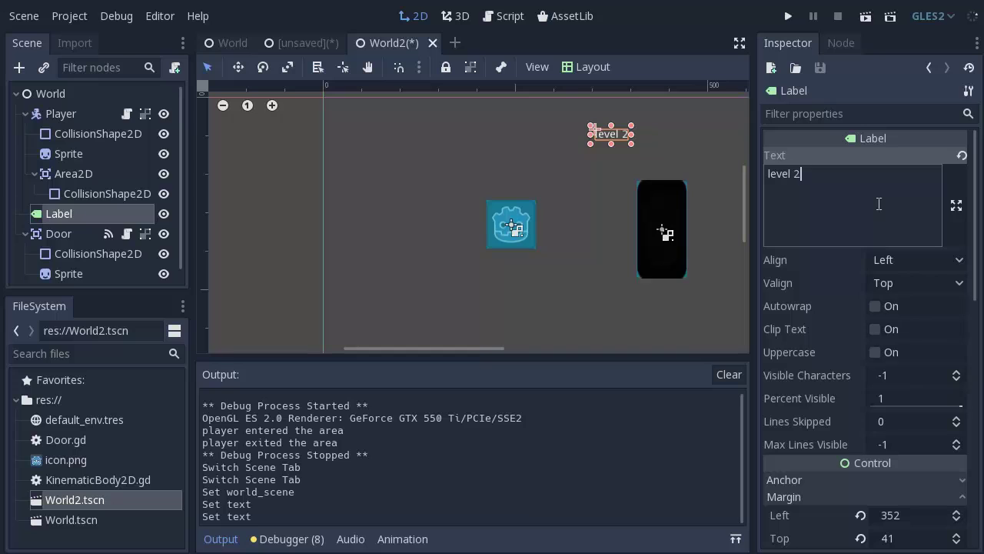
pyautogui.press('F5')
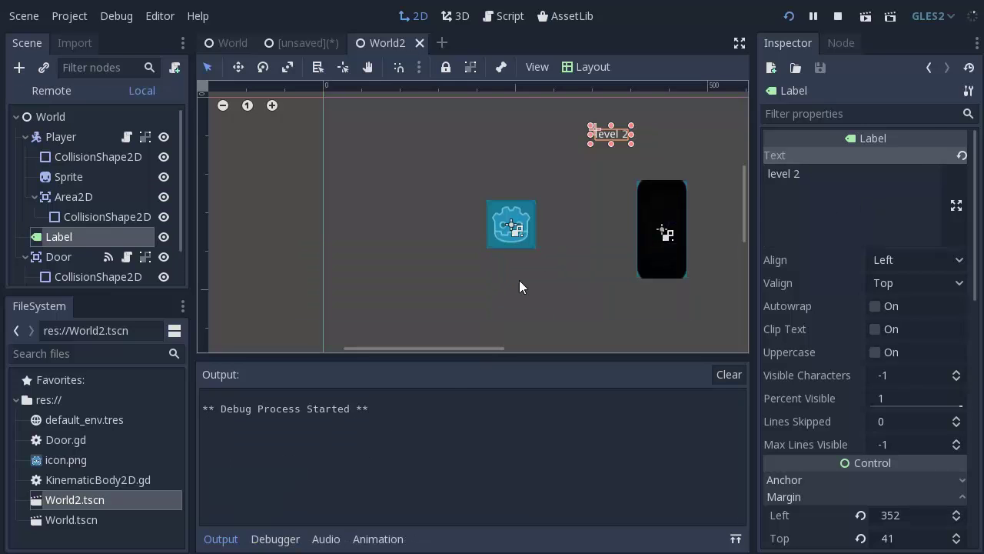
# - Walk the player right through the doors from level 1 to level 2 and back
pyautogui.press('Right')
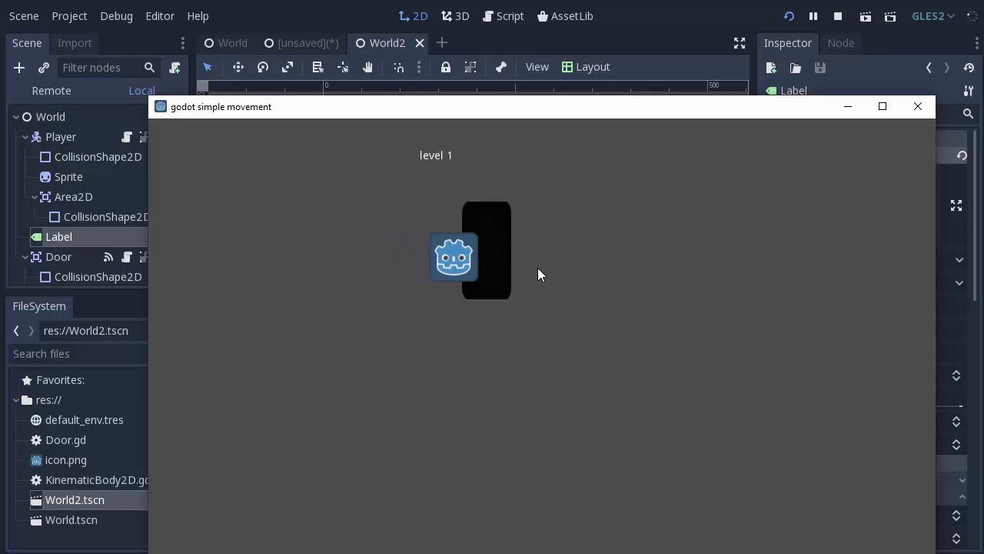
pyautogui.press('Right')
pyautogui.press('Right')
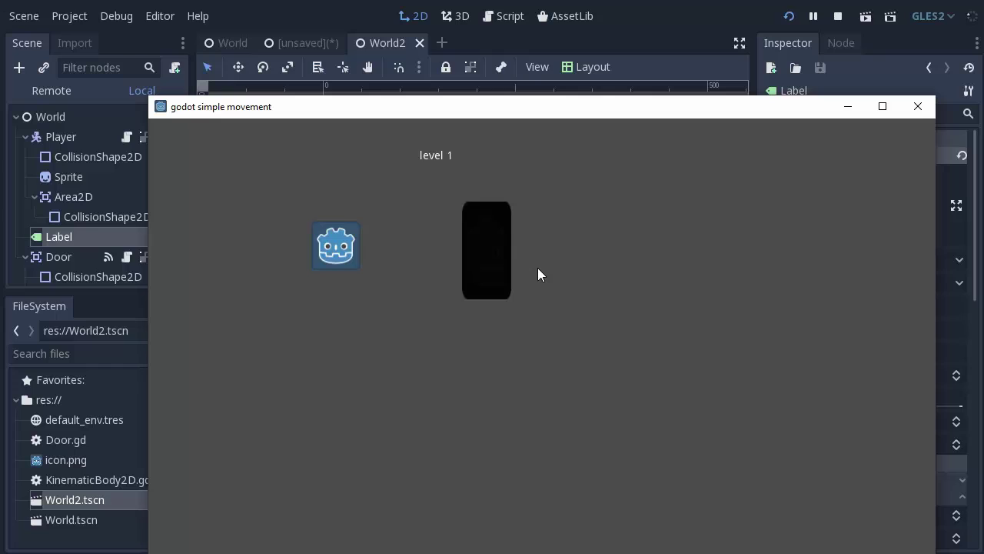